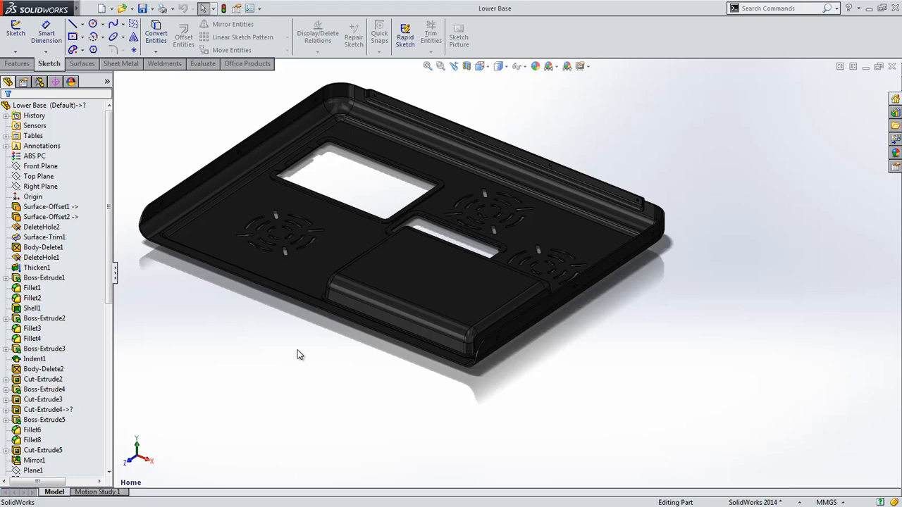
- Expand the part's annotations and tables, and show Title Block Table1 beside the Lower Base model
left_click(5, 146)
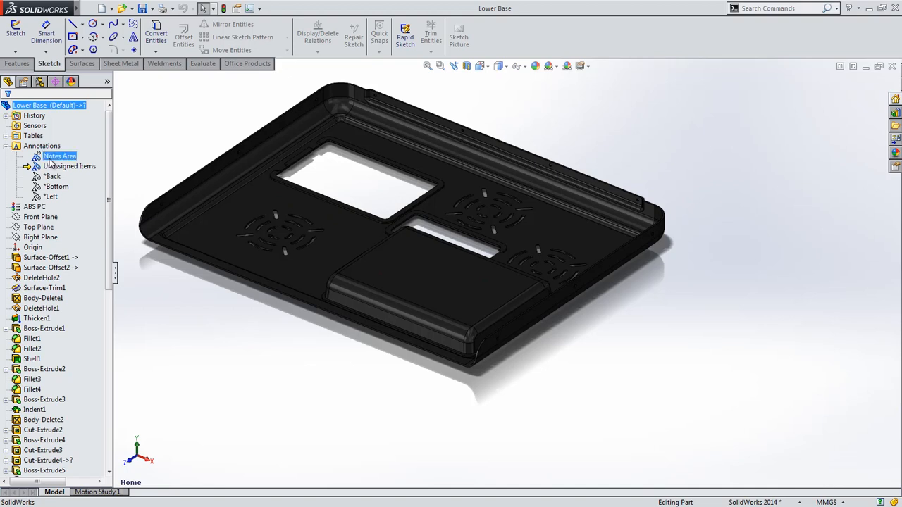
left_click(6, 136)
right_click(36, 145)
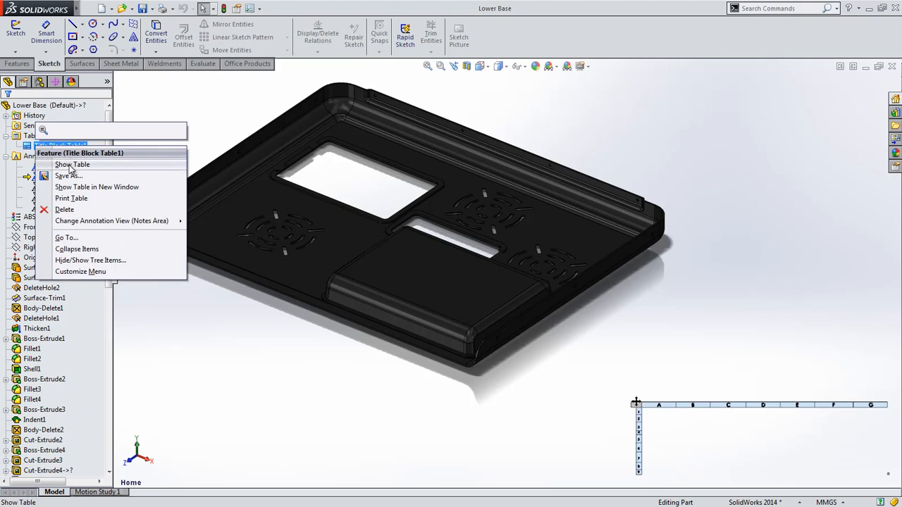
left_click(71, 166)
middle_click_drag(192, 395, 201, 375)
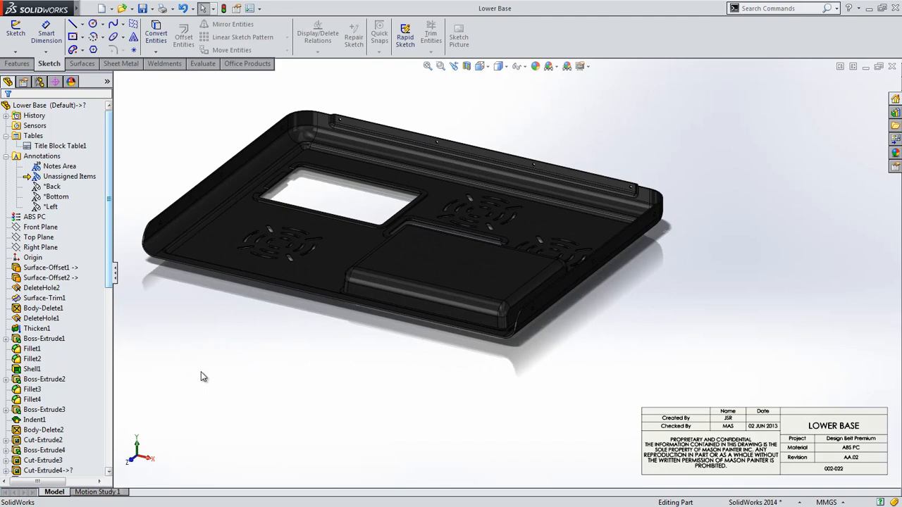
- Switch to the Drawings sheet and place an isometric view of Lower Base in the empty area beside the right-side view
key("ctrl+Tab")
key("Escape")
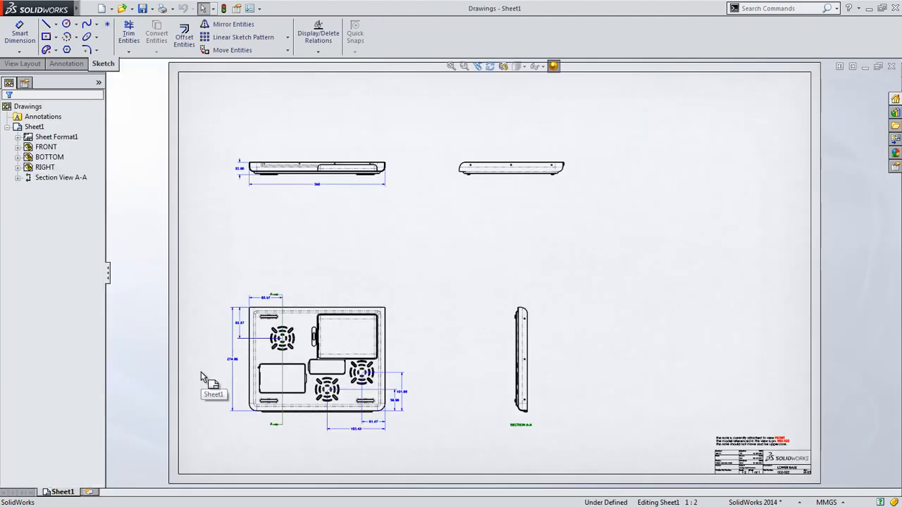
left_click(895, 141)
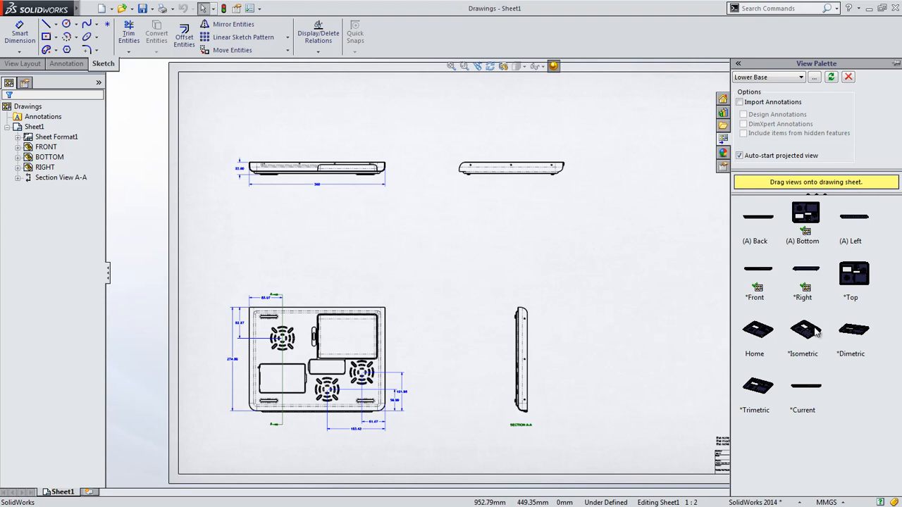
left_click_drag(805, 329, 687, 247)
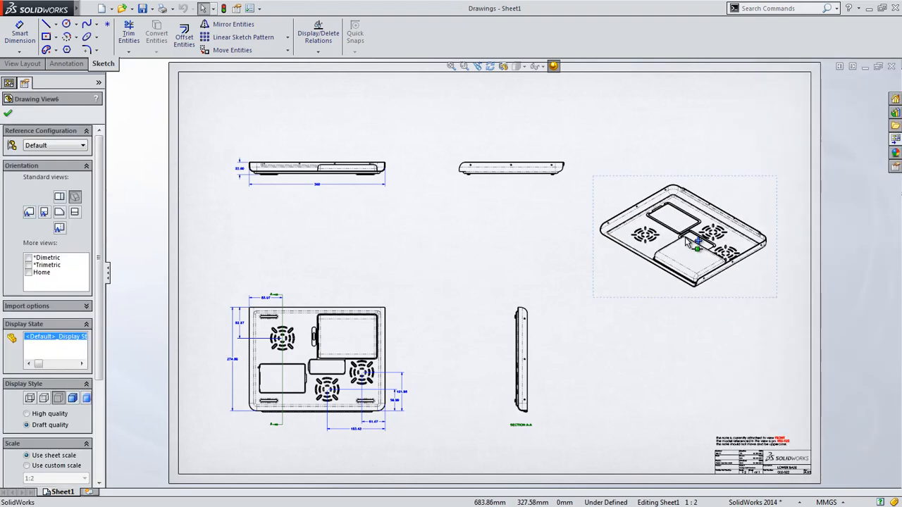
- Try placing a second (A) Bottom view below the isometric view, and undo the placement
left_click(893, 152)
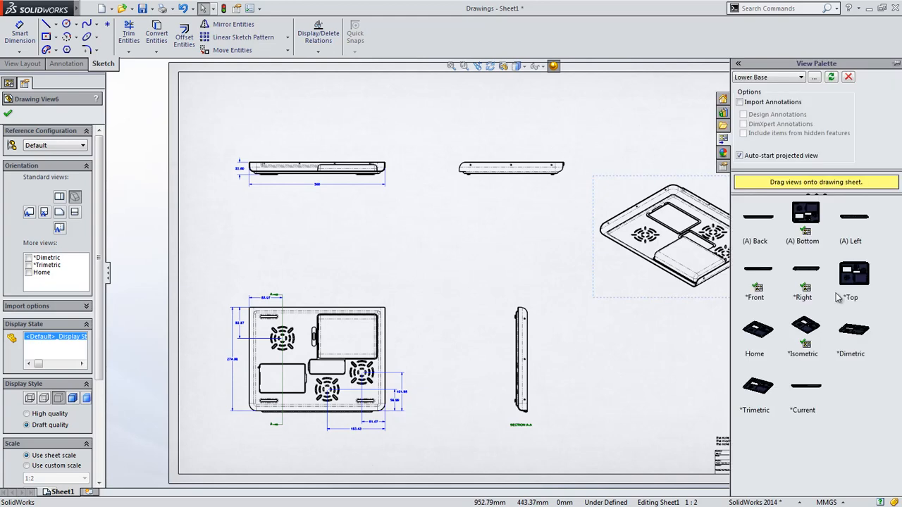
mouse_move(807, 215)
left_mouse_down()
mouse_move(380, 410)
mouse_move(564, 410)
mouse_move(671, 395)
left_mouse_up()
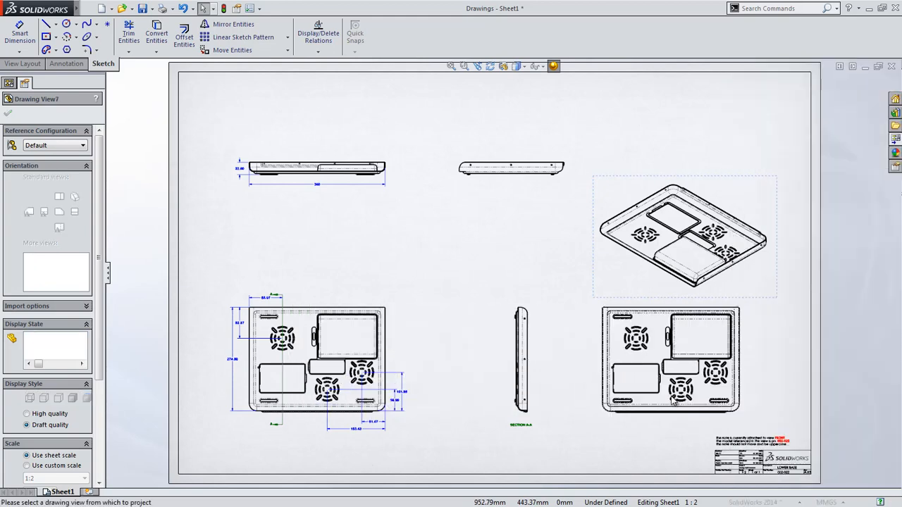
key("Escape")
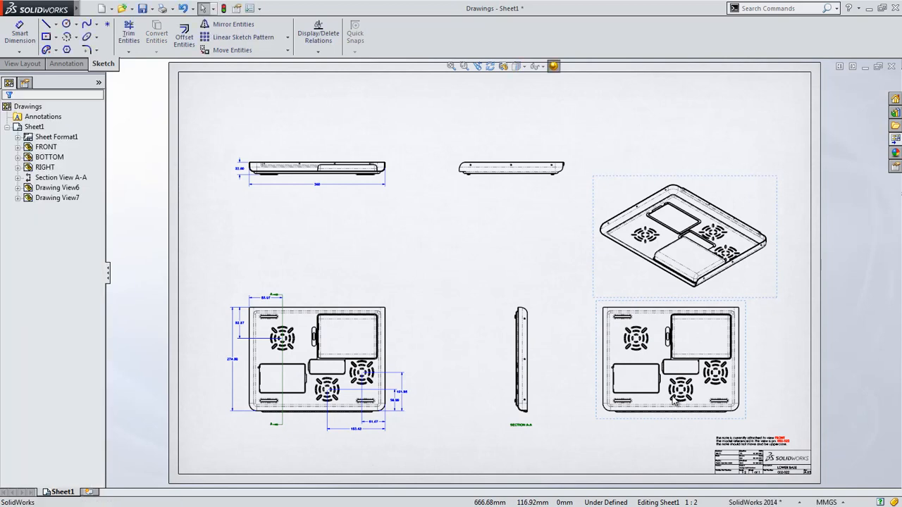
key("ctrl+z")
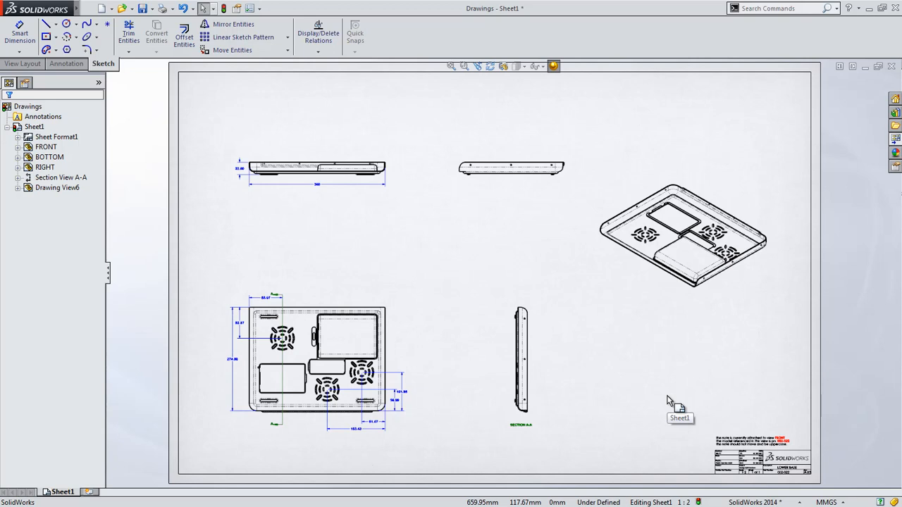
- Start a Replace Model operation and choose the Laptop assembly from the 11_Drawings folder as the new reference
left_click(29, 64)
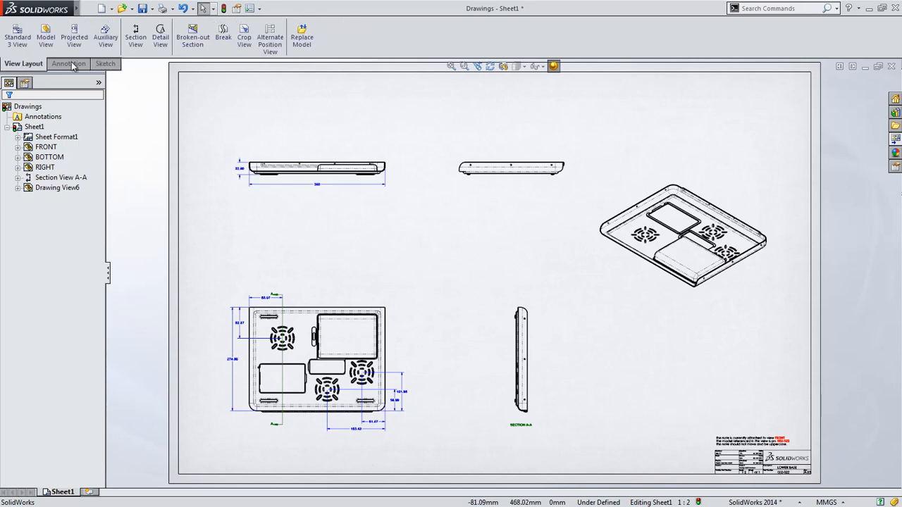
left_click(301, 37)
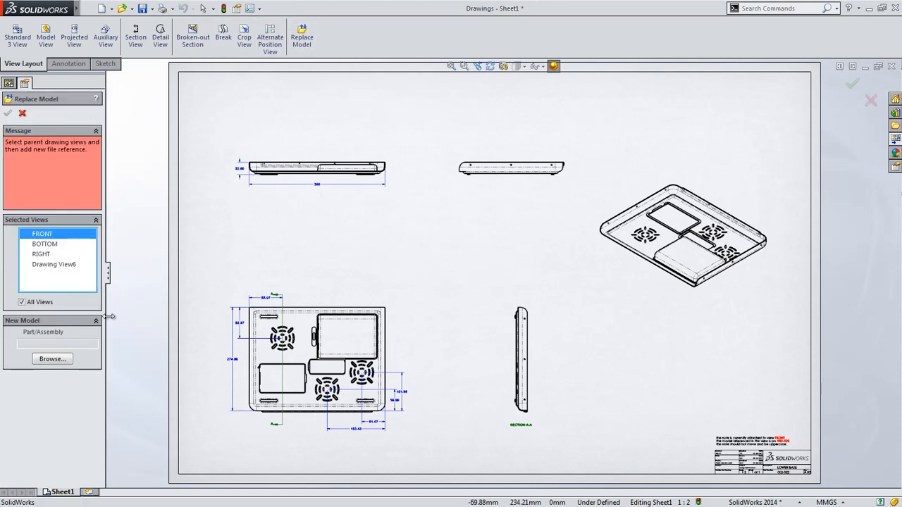
left_click(54, 359)
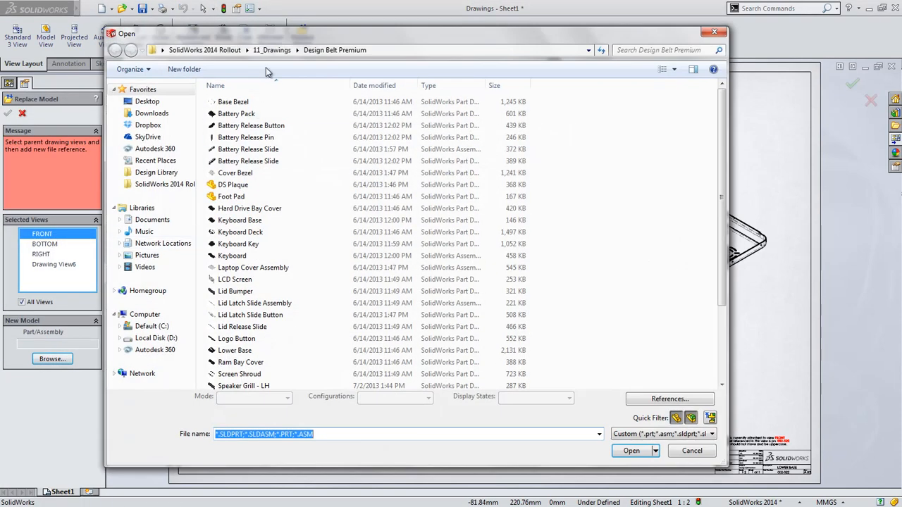
left_click(272, 50)
left_click(232, 147)
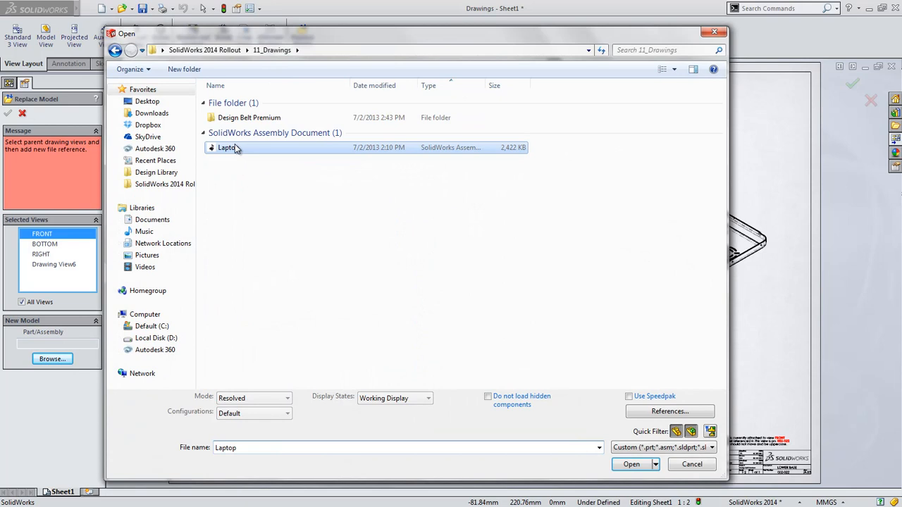
double_click(236, 148)
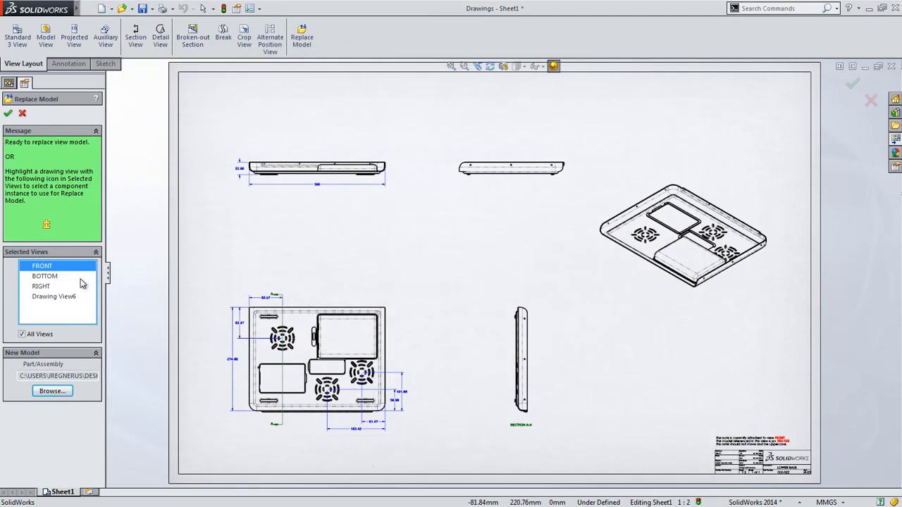
- Clear the selected views, pick the bottom and front views, extend the selection to all views, and apply the model replacement
right_click(81, 284)
left_click(127, 285)
left_click(321, 329)
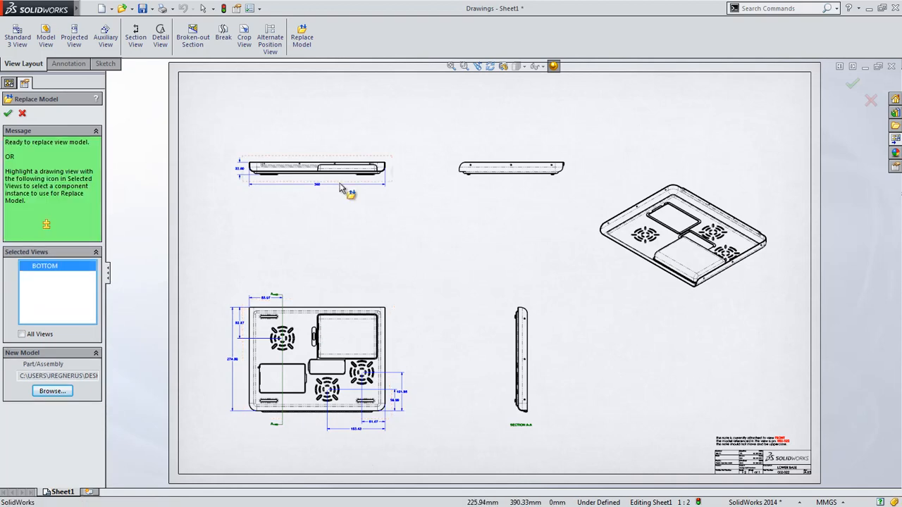
left_click(347, 176)
left_click(41, 335)
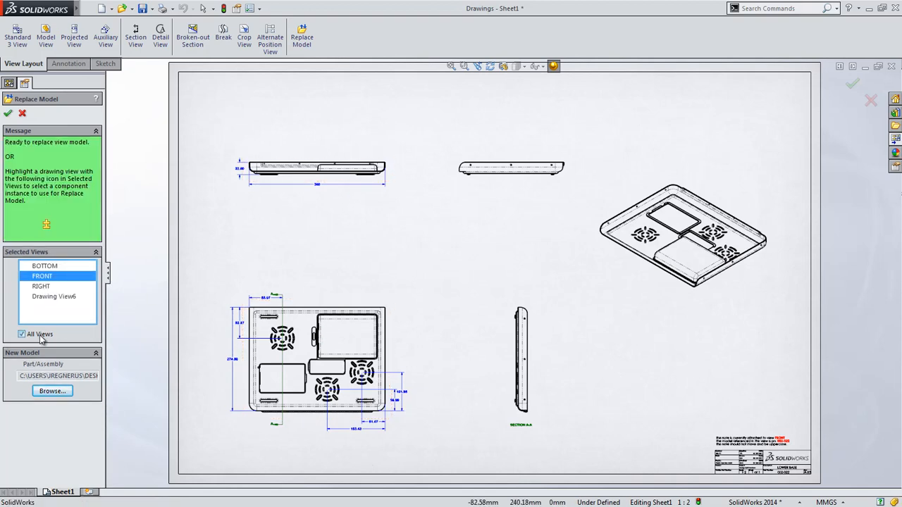
left_click(8, 113)
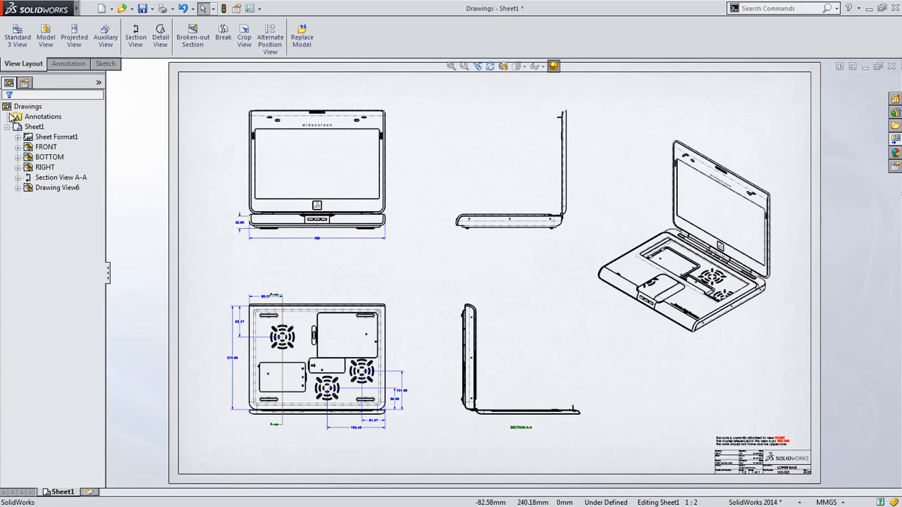
- Edit cutting line A-A in the bottom view, adding a single offset from below the upper fan vent through the small cover's screw
left_click(464, 66)
left_click_drag(391, 275, 253, 432)
key("Escape")
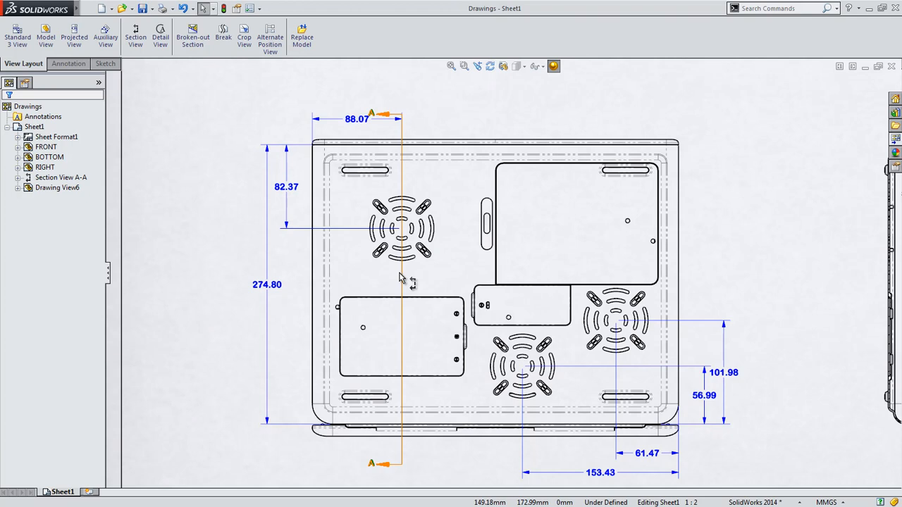
right_click(403, 276)
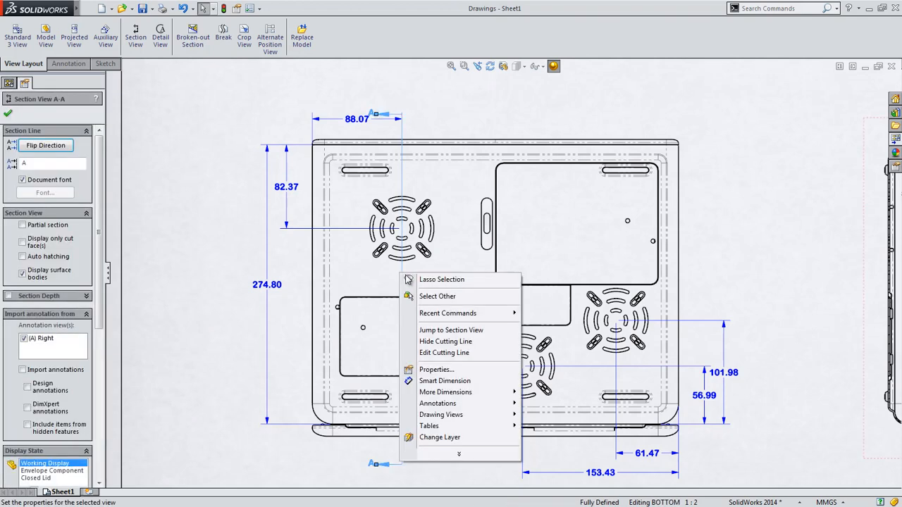
left_click(441, 352)
left_click(436, 374)
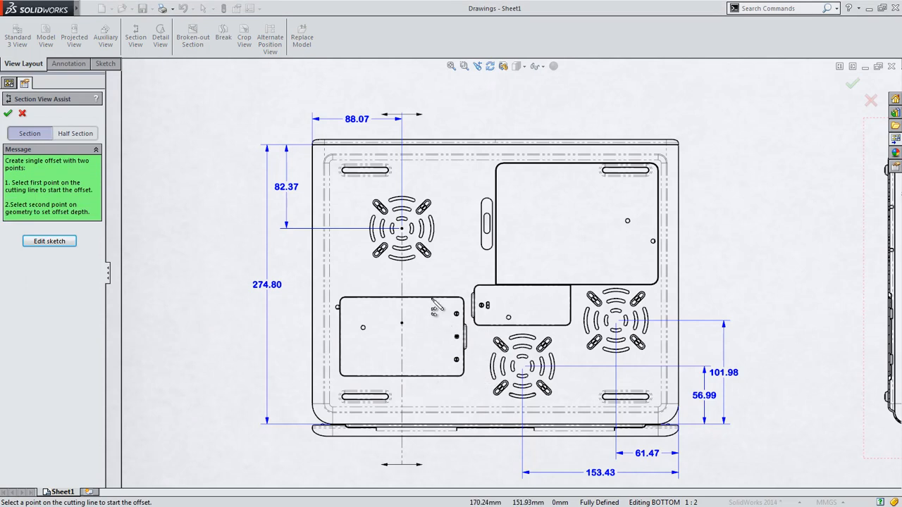
left_click(402, 268)
scroll(475, 304, "down", 5)
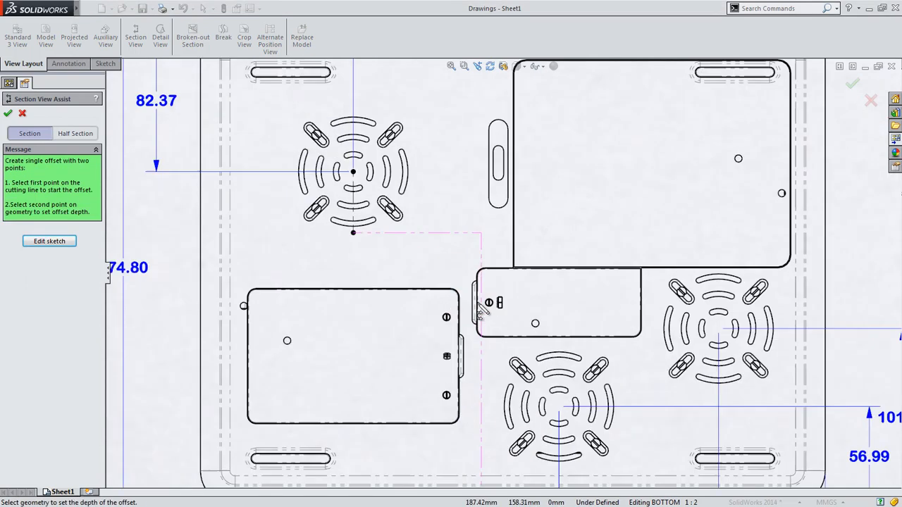
left_click(493, 303)
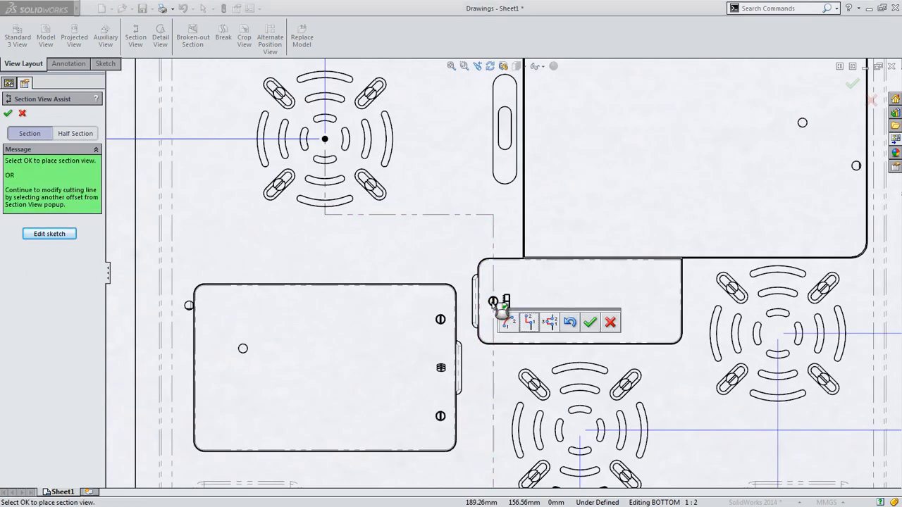
left_click(590, 329)
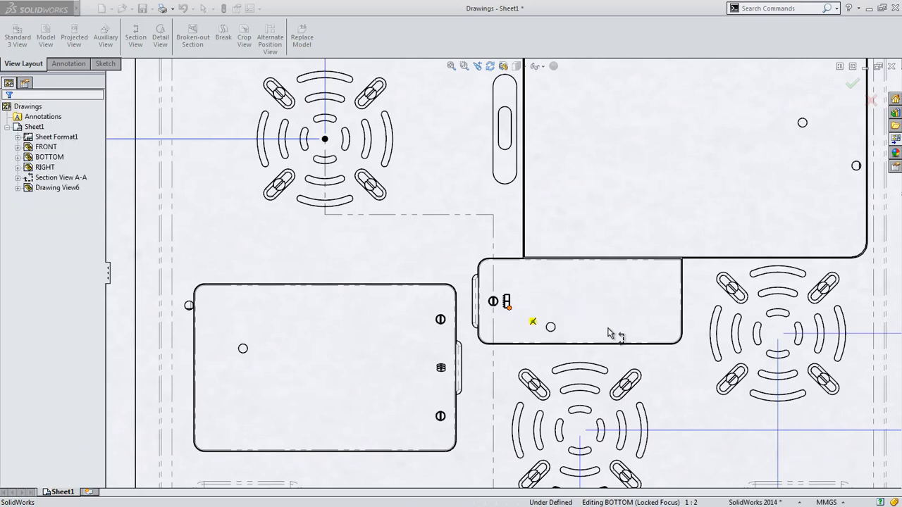
- Start a stacked balloon on the slotted countersunk screw in Section View A-A, placing it in the empty space outside the laptop
middle_click_drag(145, 307, 14, 305)
scroll(635, 275, "down", 3)
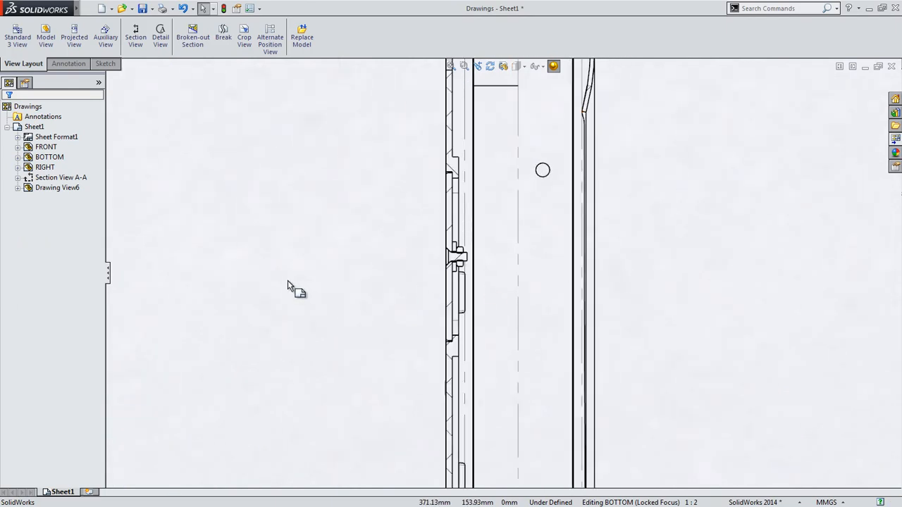
left_click(286, 239)
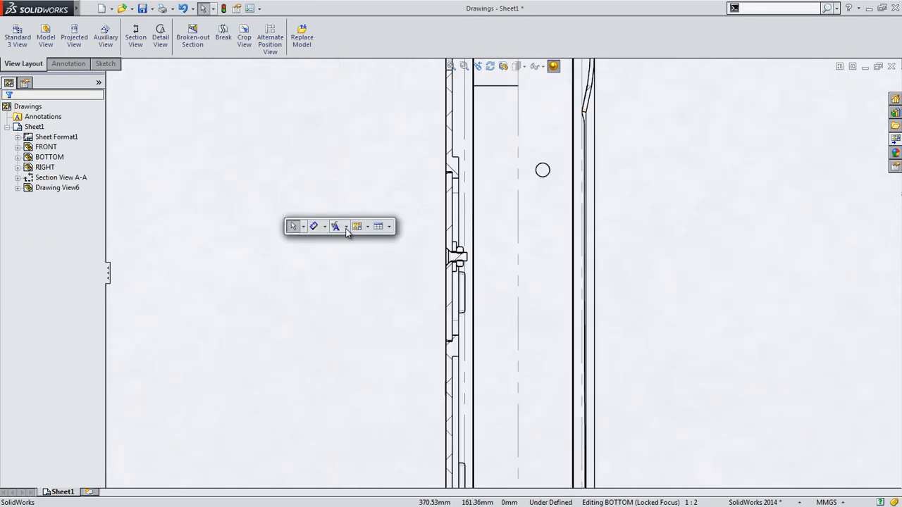
left_click(345, 226)
left_click(381, 341)
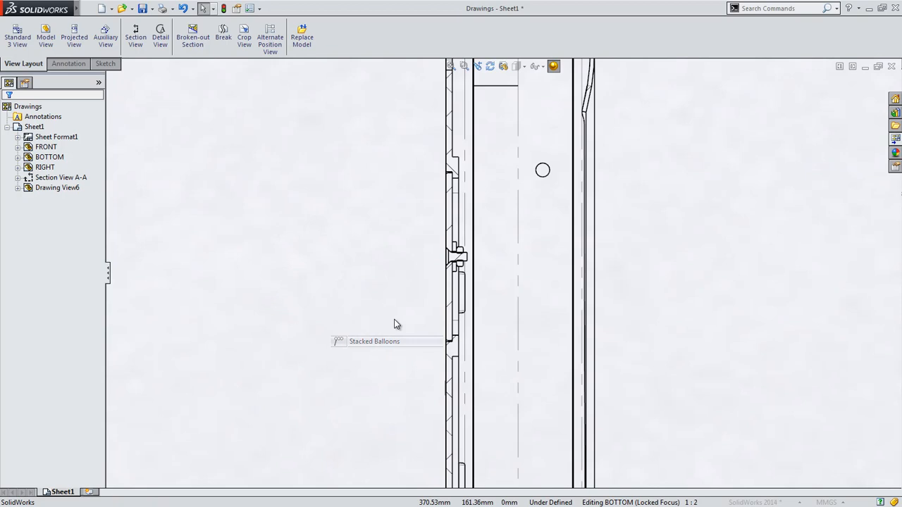
left_click(449, 257)
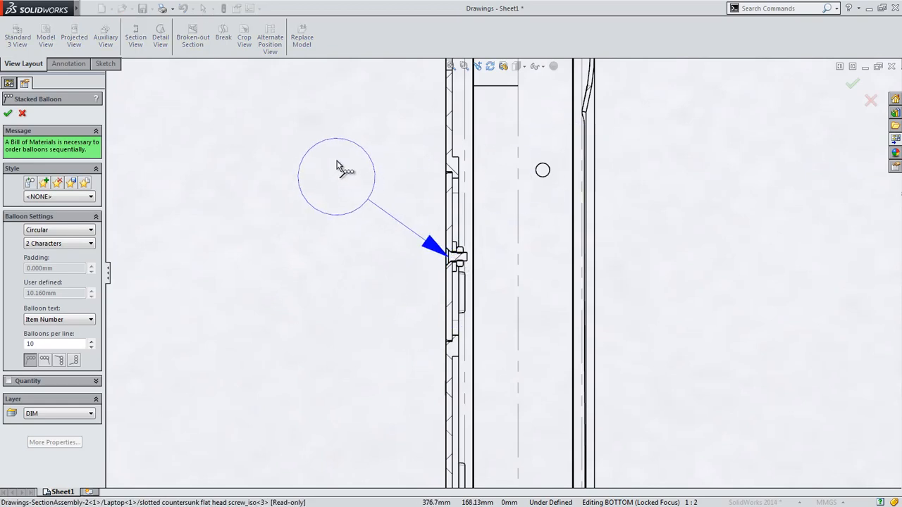
left_click(336, 166)
- Add the hex nut and plain washer to the balloon stack and make it extend leftward
left_click(460, 252)
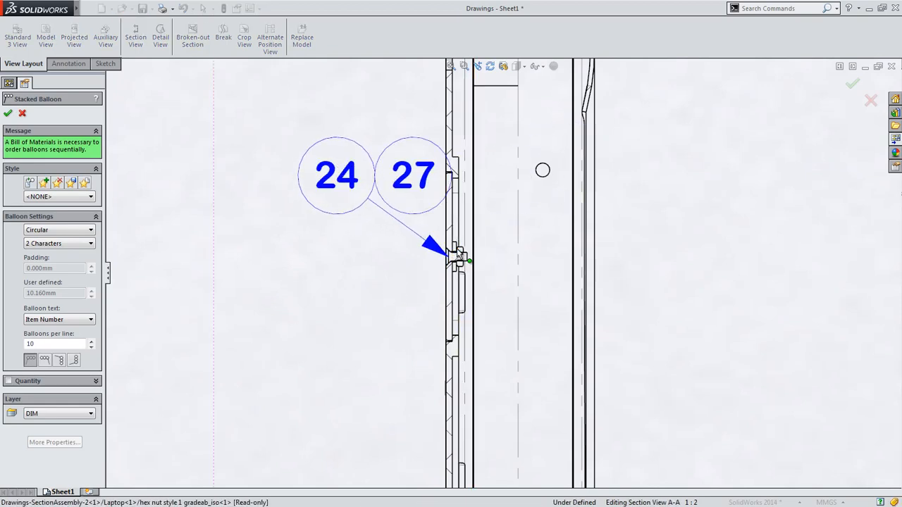
left_click(458, 253)
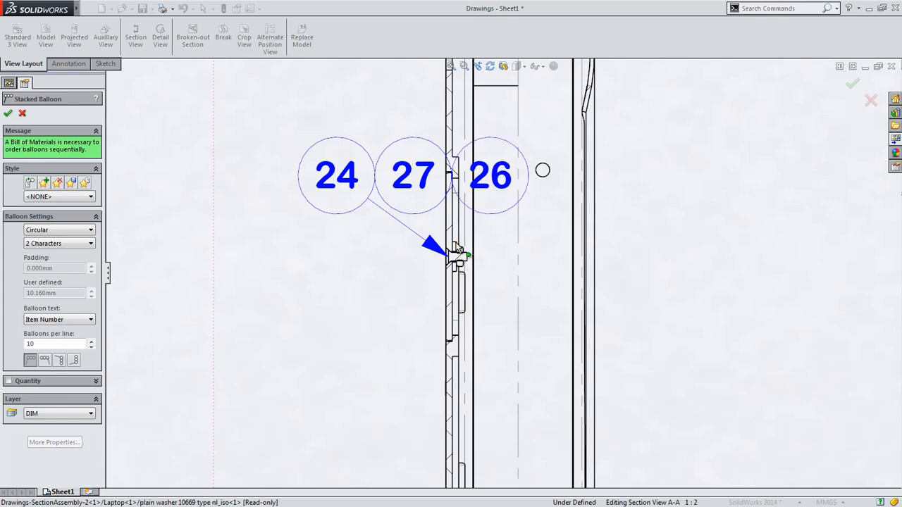
left_click(44, 360)
key("Escape")
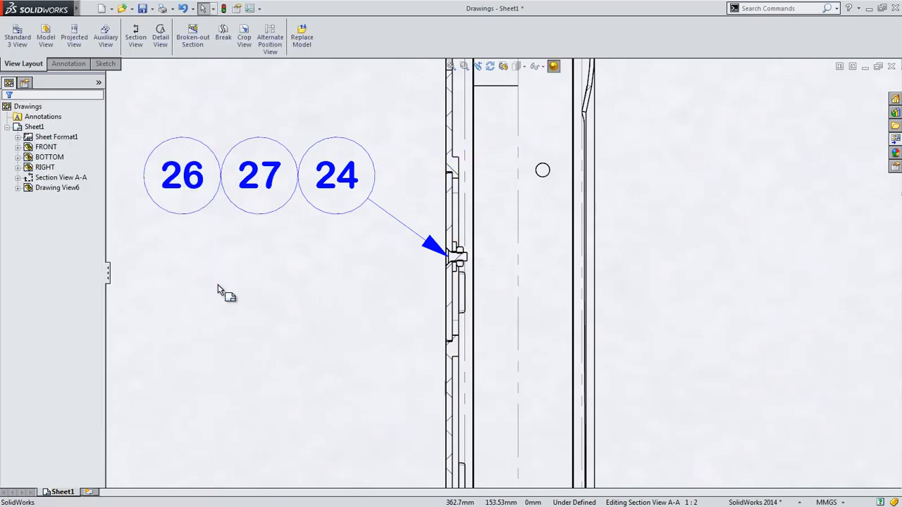
- Reattach the middle stacked balloon to the plain washer and the outermost balloon to the hex nut
right_click(266, 180)
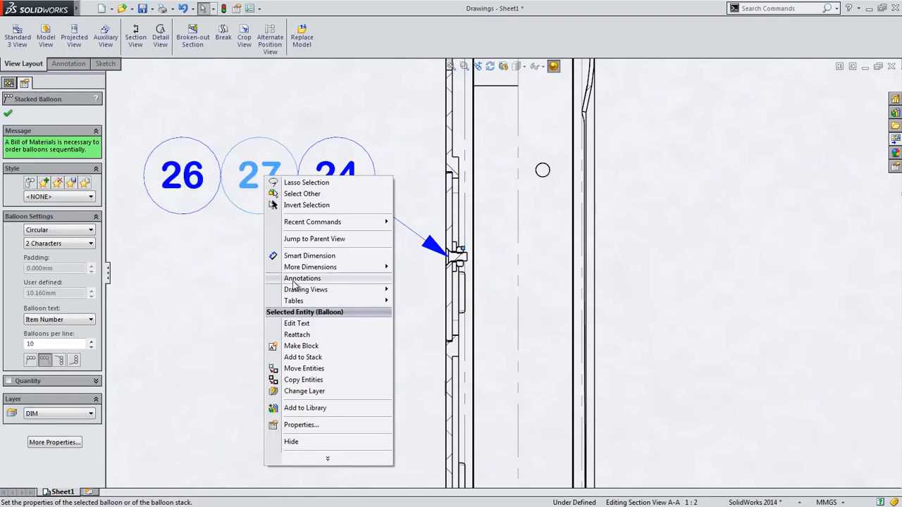
left_click(301, 336)
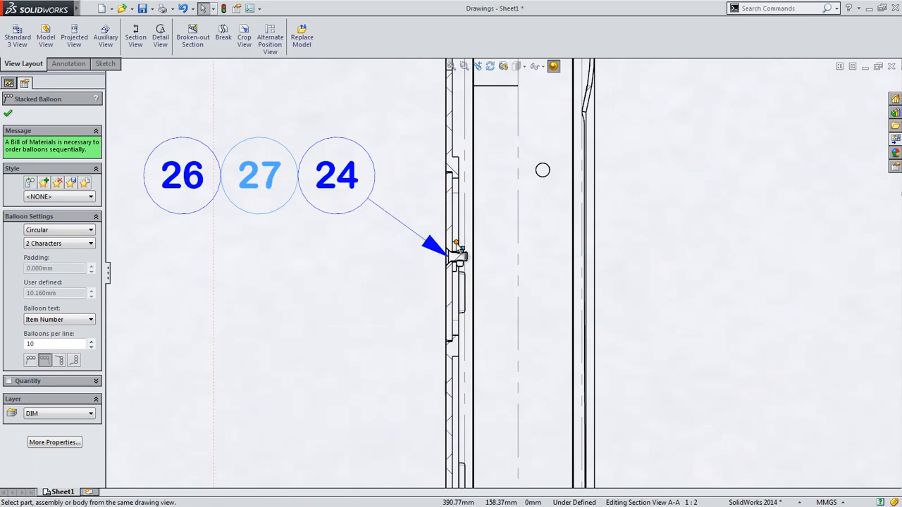
left_click(454, 250)
right_click(206, 184)
left_click(235, 339)
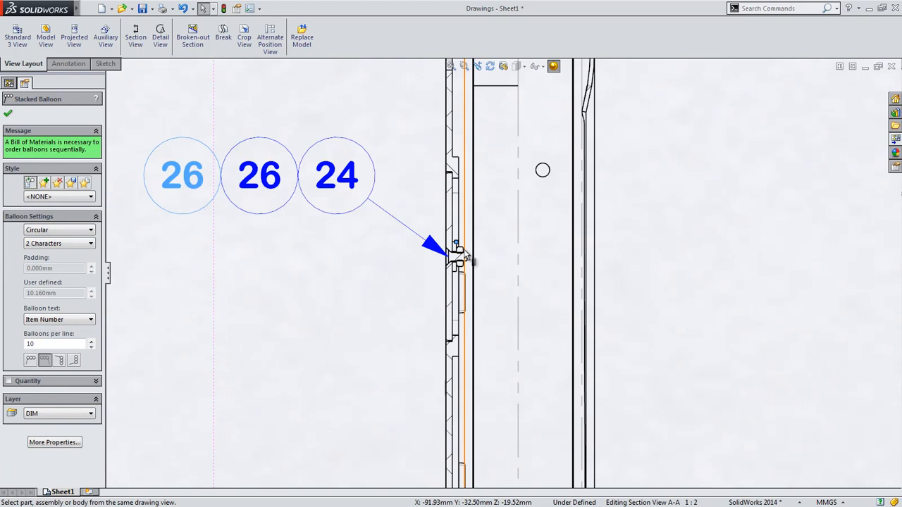
left_click(461, 258)
left_click(254, 304)
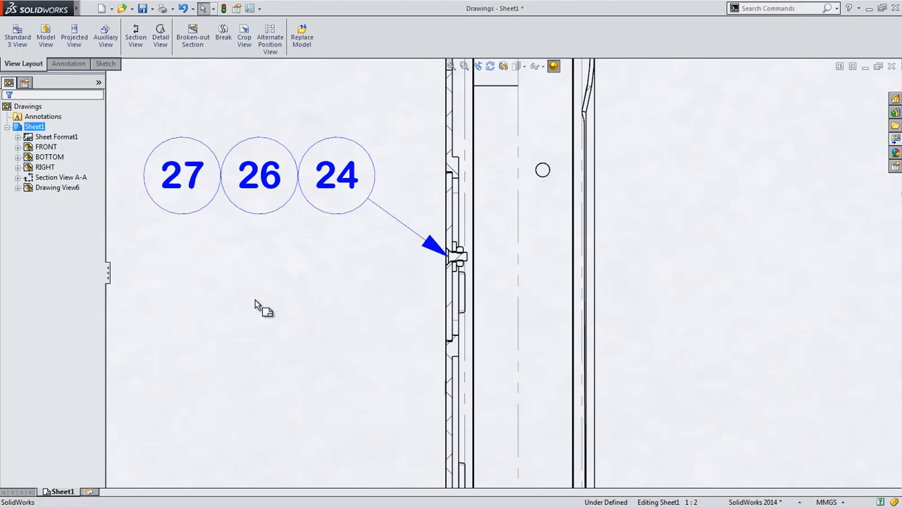
- Select the laptop lid in Section View A-A to bring up its component options
scroll(294, 311, "up", 5)
middle_click_drag(765, 384, 520, 252)
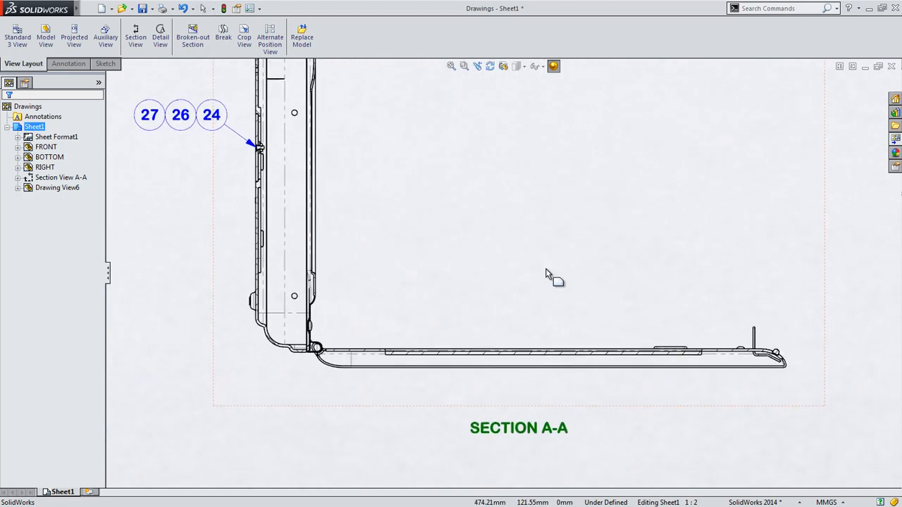
left_click(436, 363)
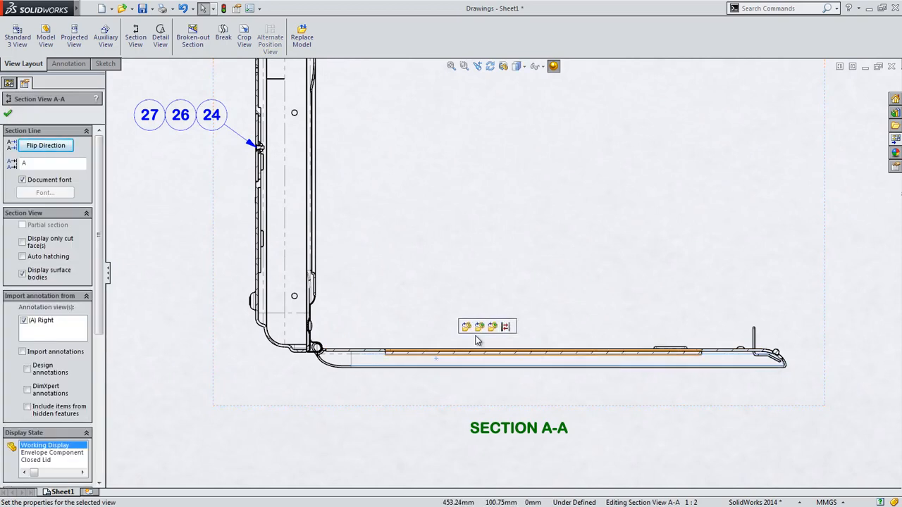
left_click(470, 329)
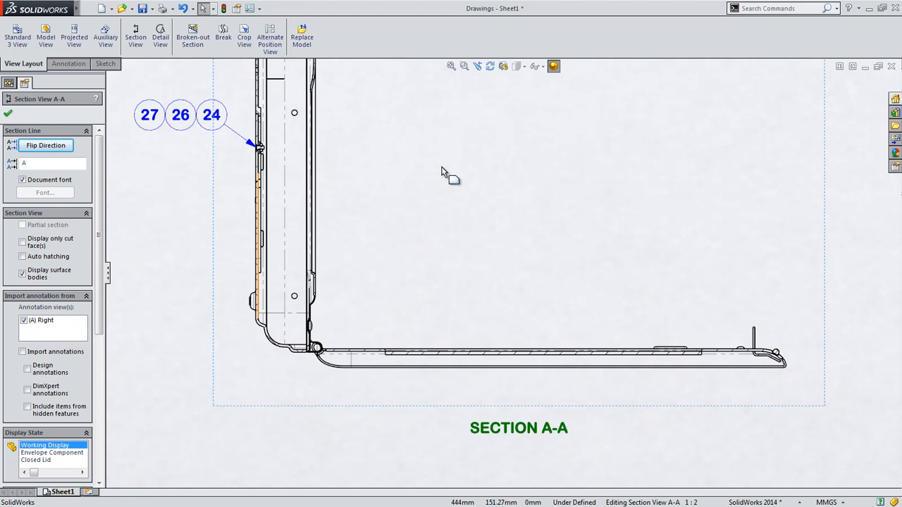
- Start a Smart Dimension and use Find Intersection on the lid's curved end edge and bottom edge as the first reference
middle_click_drag(441, 171, 169, 111)
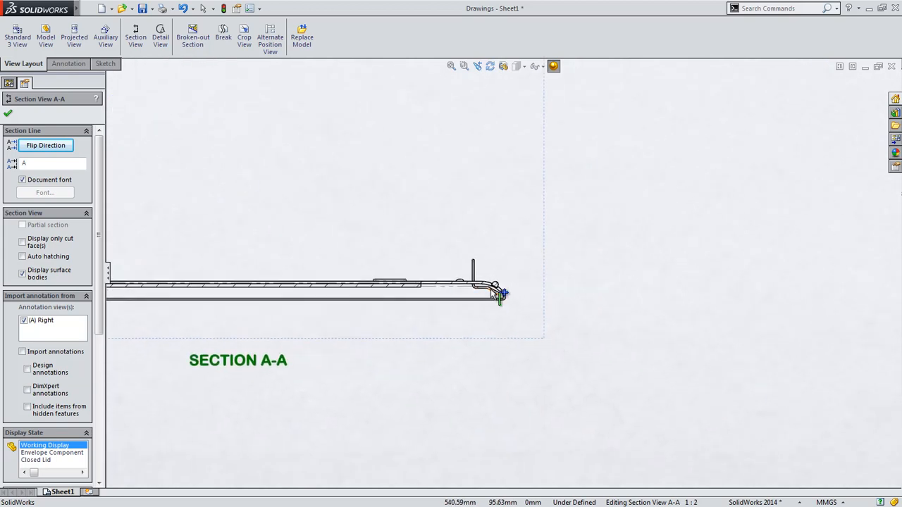
scroll(514, 274, "down", 4)
left_click(522, 219)
left_click(549, 222)
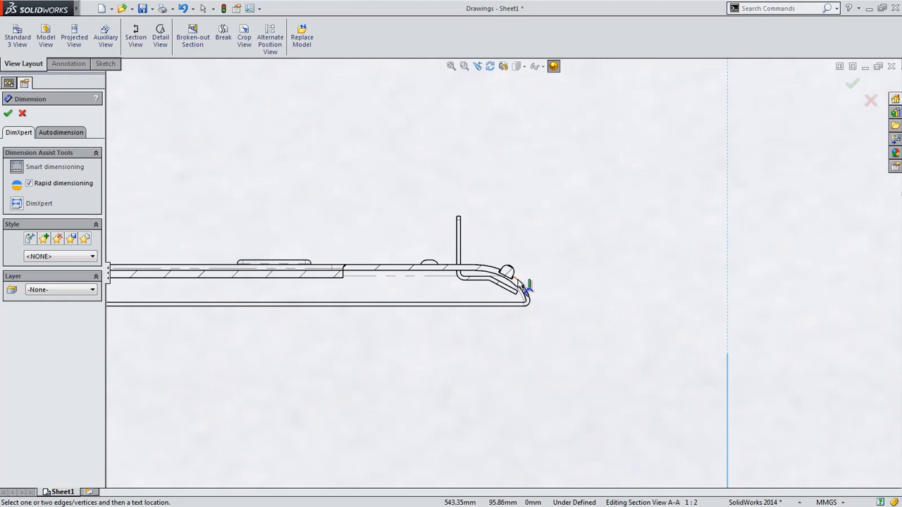
right_click(519, 281)
left_click(564, 393)
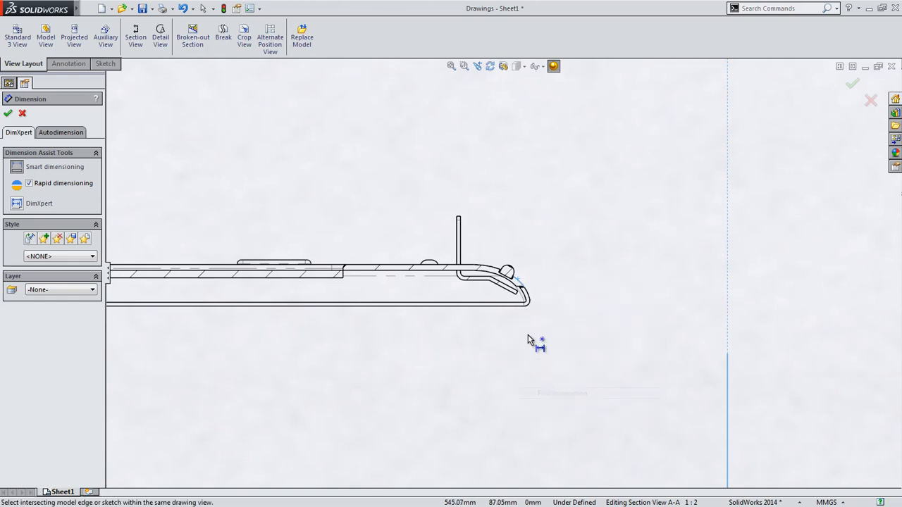
left_click(518, 306)
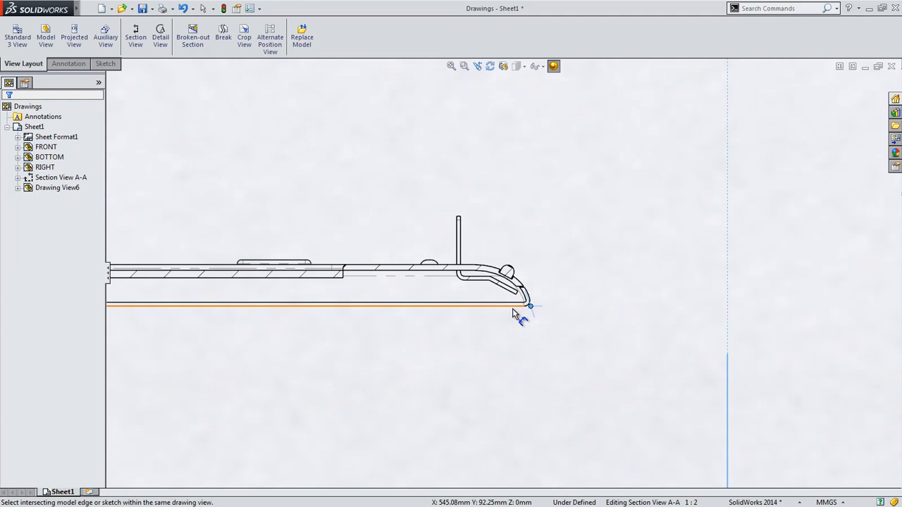
- Find the intersection of the base's curved end edge and adjacent vertical edge, then place the horizontal dimension above the section view
scroll(512, 309, "up", 7)
middle_click_drag(413, 161, 516, 422)
scroll(359, 257, "down", 7)
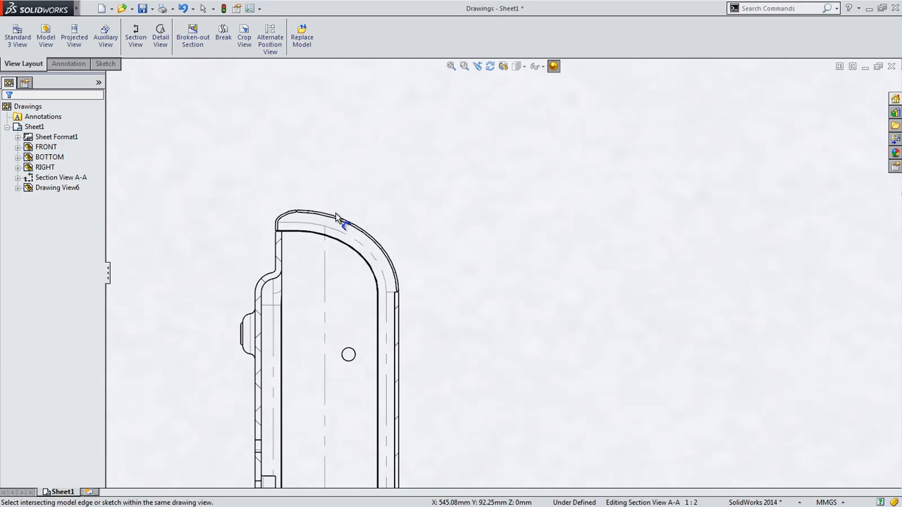
right_click(332, 214)
left_click(384, 348)
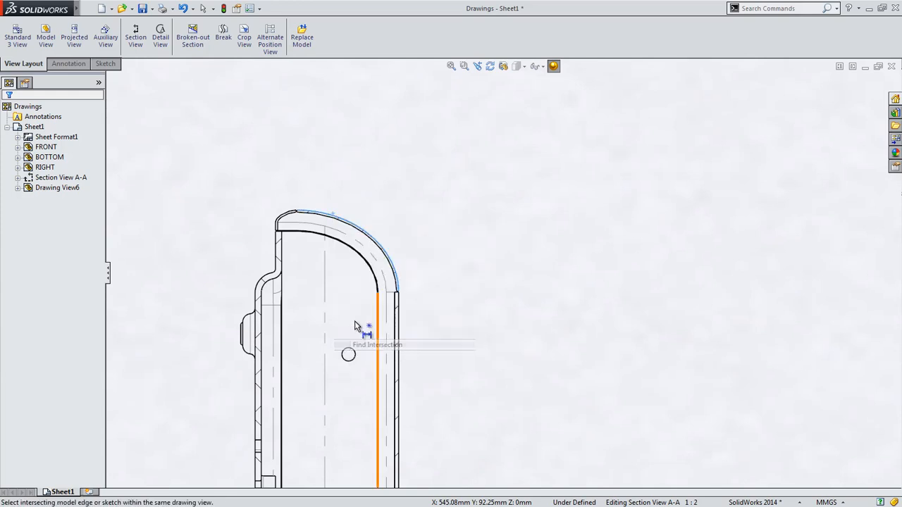
left_click(276, 248)
scroll(578, 270, "up", 4)
middle_click_drag(629, 276, 395, 271, "ctrl")
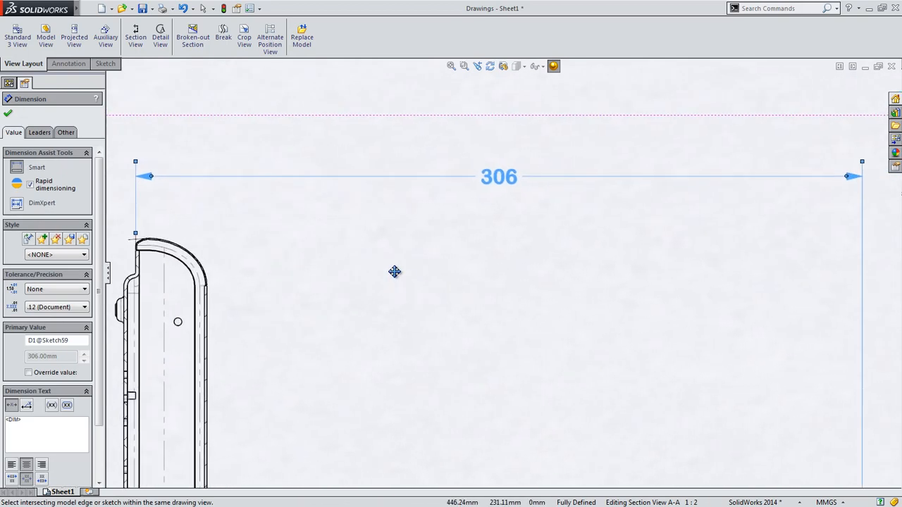
scroll(396, 274, "up", 1)
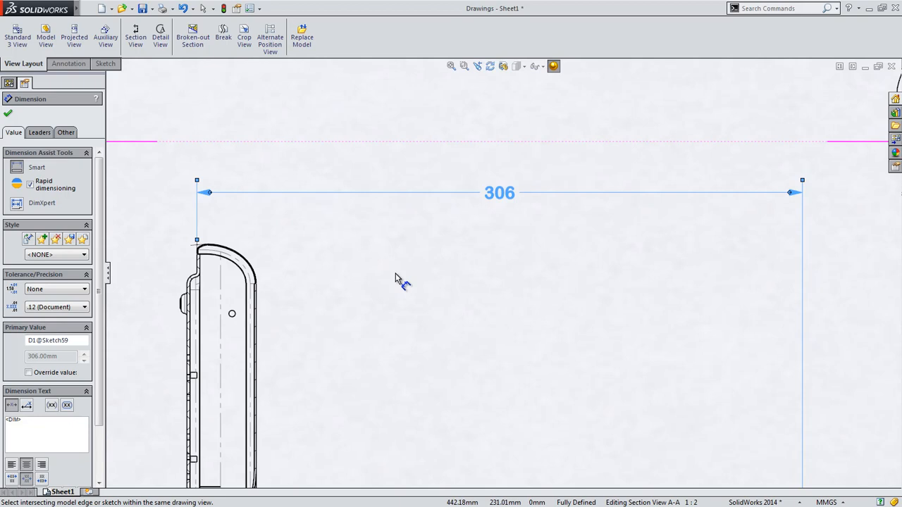
- Override the new horizontal dimension's document line display with dash-dot dimension and extension lines, and set its text above the unbroken dimension line
left_click(40, 132)
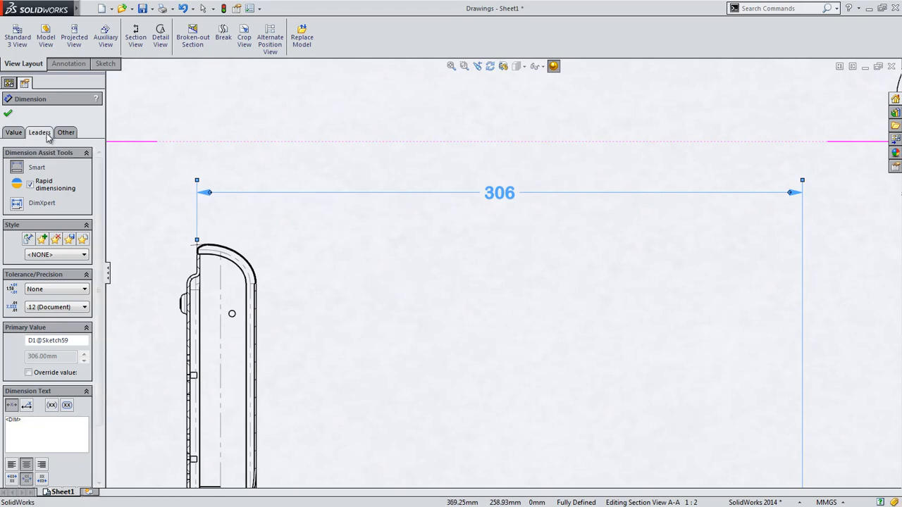
left_click(28, 259)
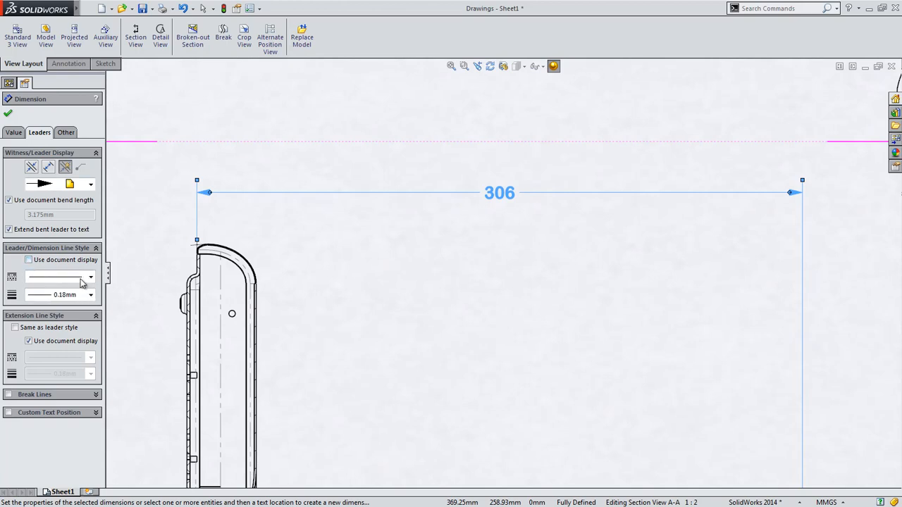
left_click(90, 277)
left_click(73, 298)
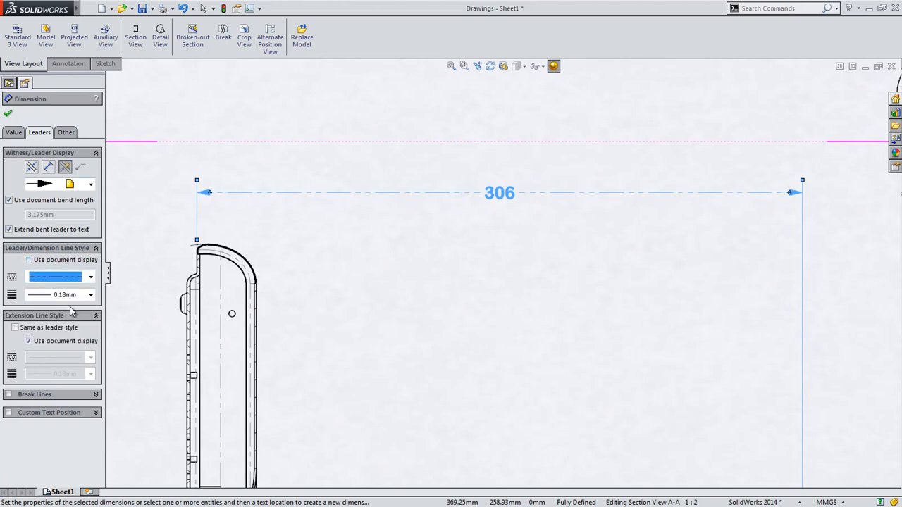
left_click(28, 341)
left_click(90, 358)
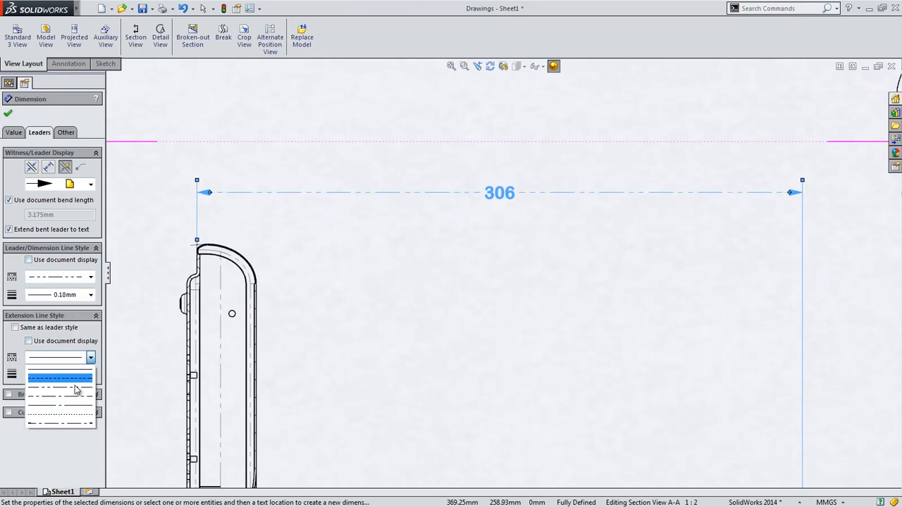
left_click(70, 408)
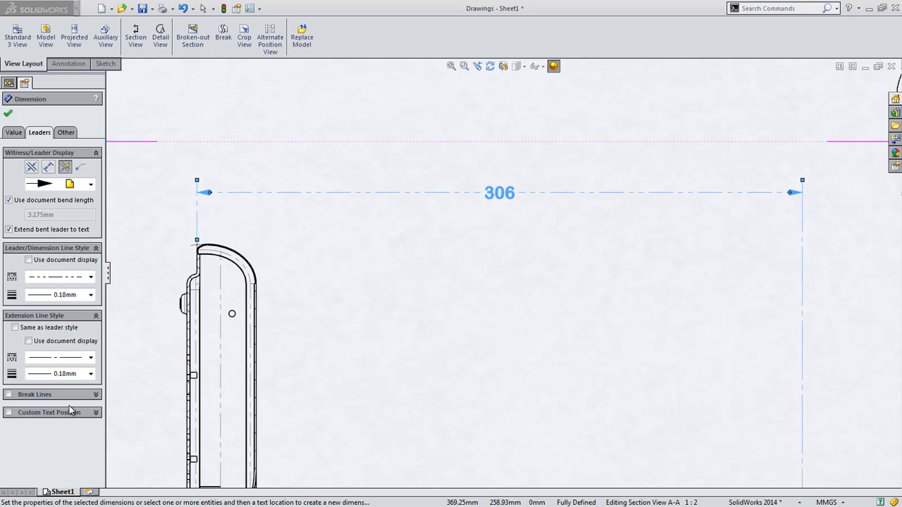
left_click(9, 413)
left_click(18, 431)
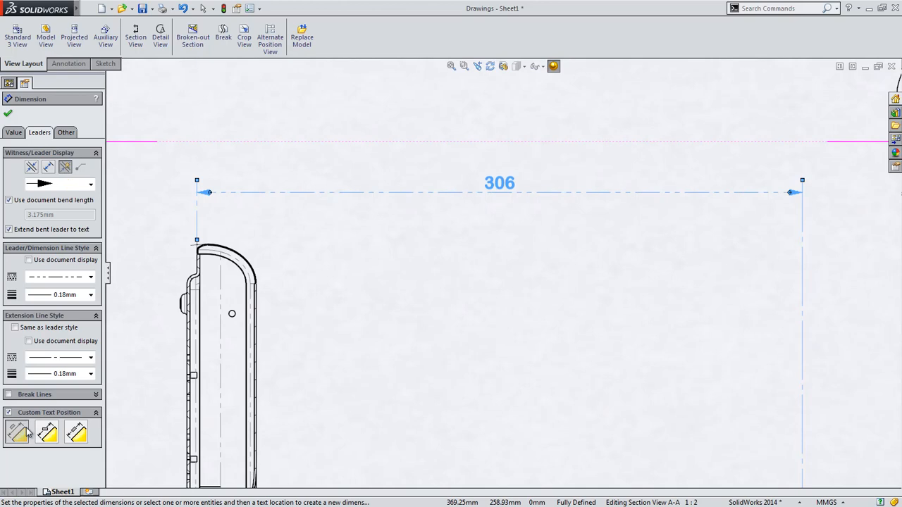
- Try dual display on the horizontal dimension, with the two unit values split above and below the dimension line
left_click(13, 132)
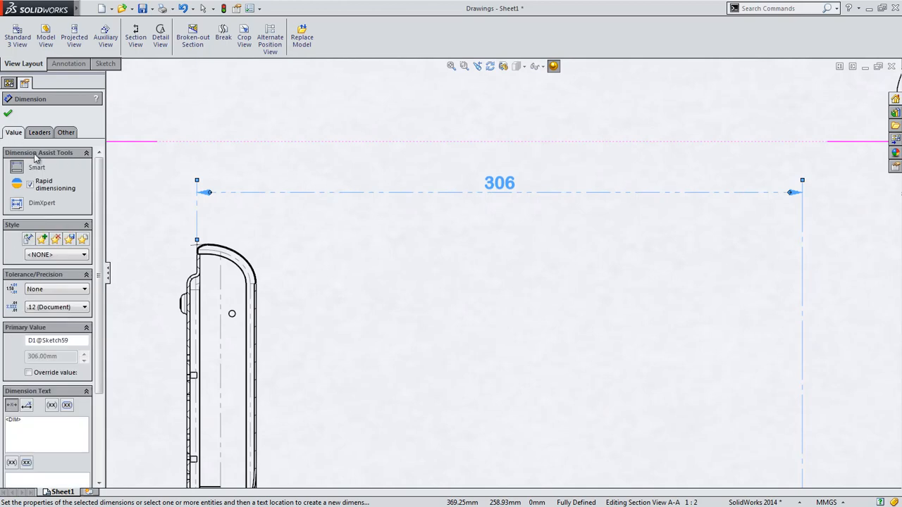
scroll(97, 176, "down", 3)
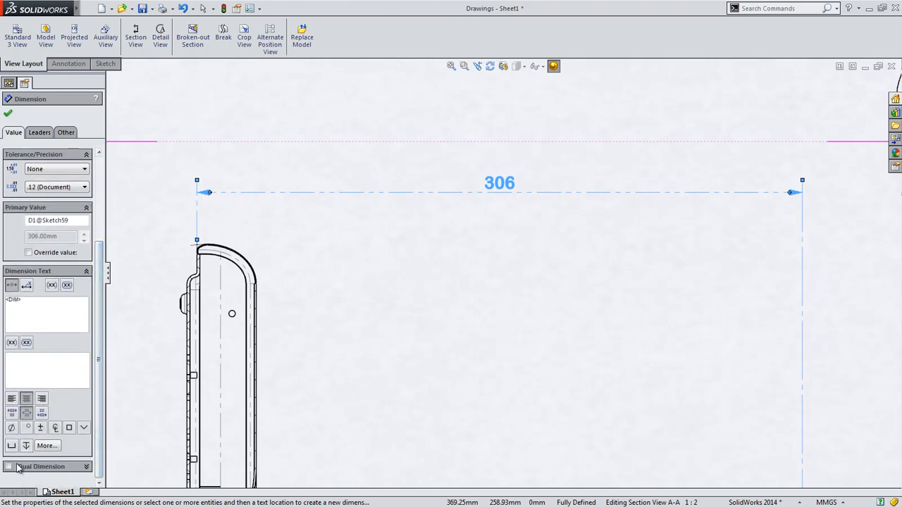
left_click(8, 467)
left_click(8, 466)
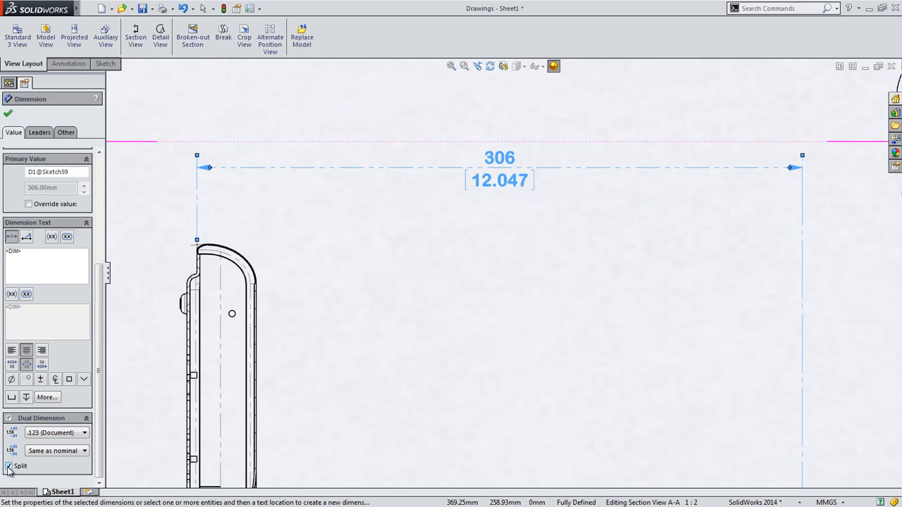
left_click(8, 418)
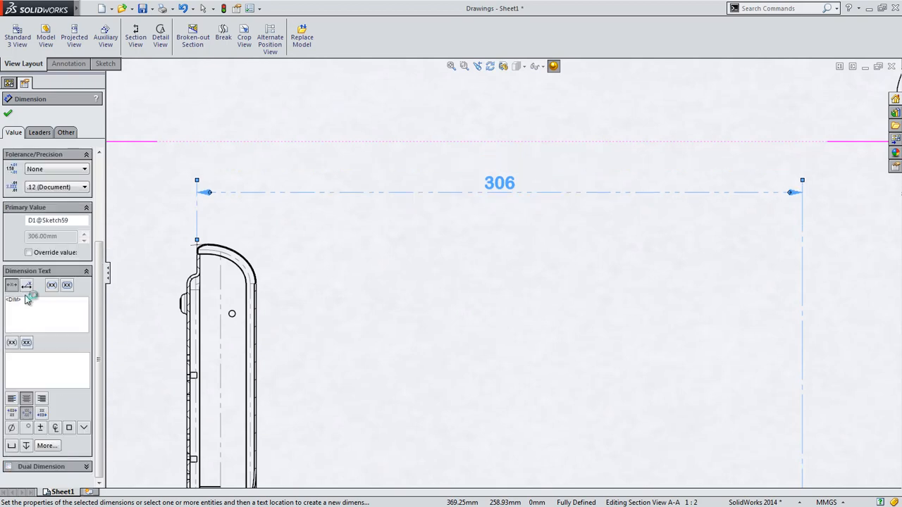
- Add "TEXT ABOVE THE LINE" under the dimension value and "TEXT BELOW THE LINE" beneath the dimension line
left_click(14, 320)
key("Return")
type("TEX")
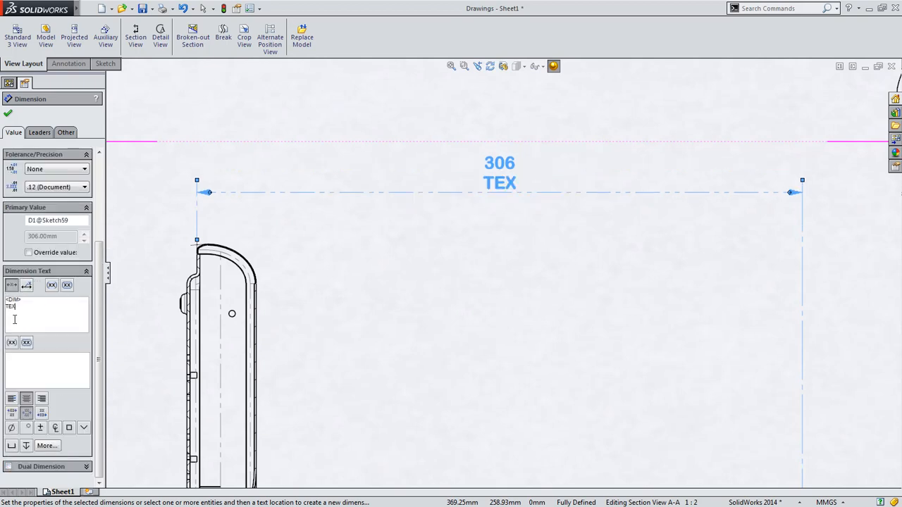
type("T ABOVE THE LINE")
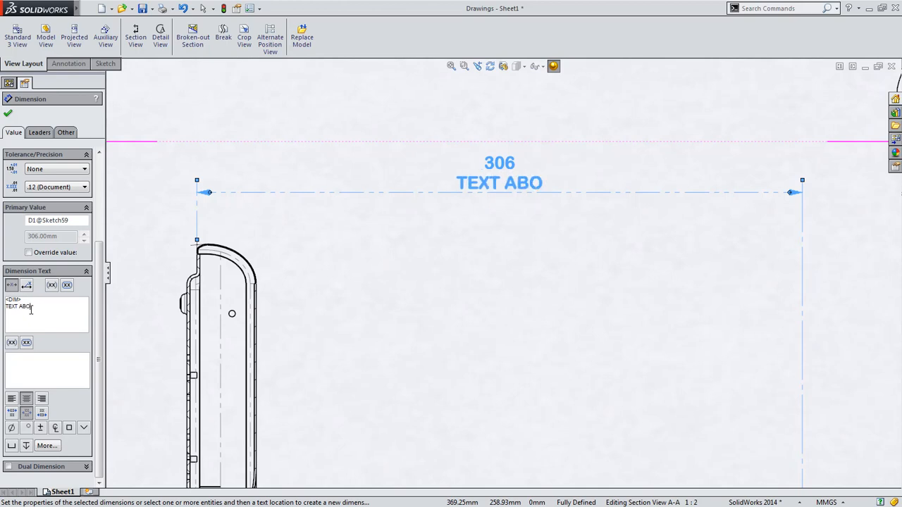
key("Tab")
key("Tab")
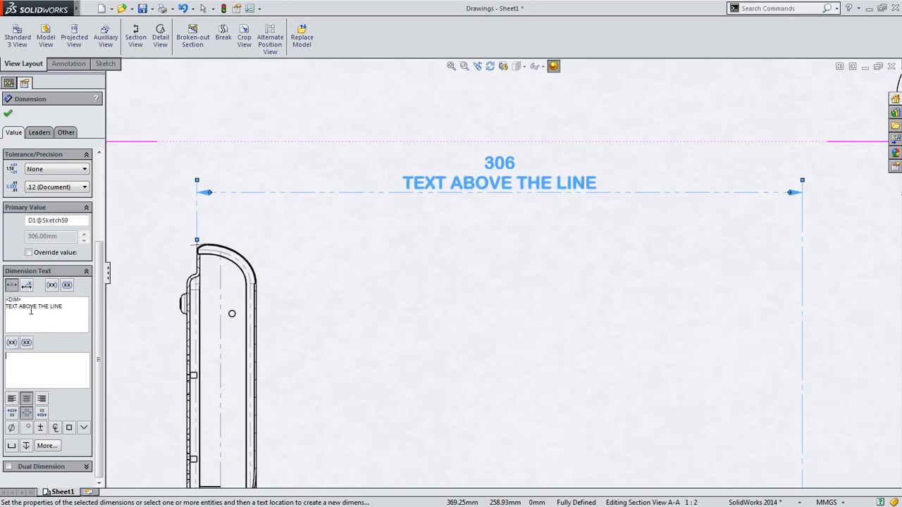
type("TEXT BELOW ")
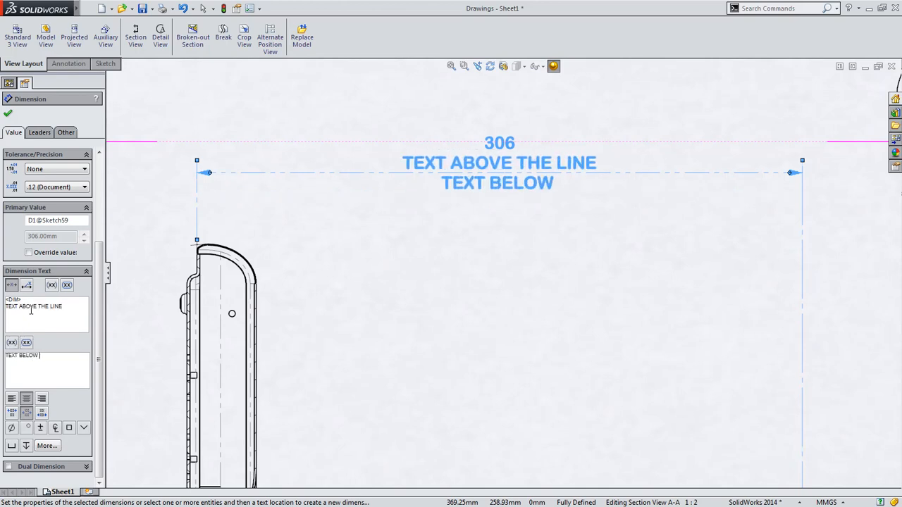
type("THE LINE")
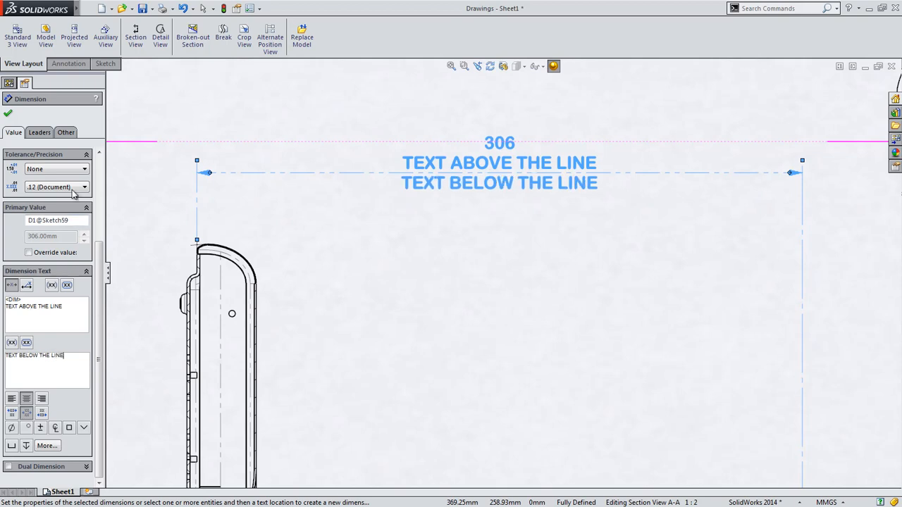
left_click(8, 114)
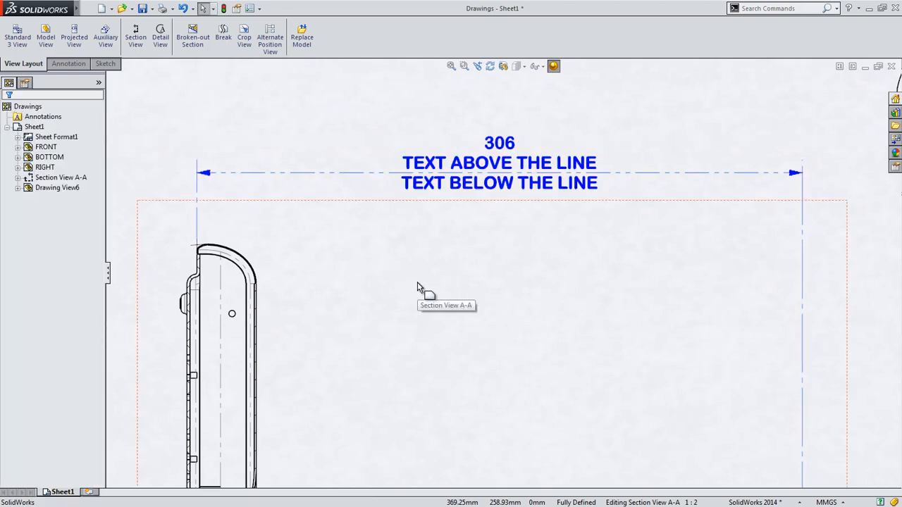
- Attach the note above the title block to the RIGHT view instead of the FRONT view
scroll(569, 365, "up", 4)
mouse_move(713, 376)
middle_mouse_down()
mouse_move(602, 313)
mouse_move(219, 144)
middle_mouse_up()
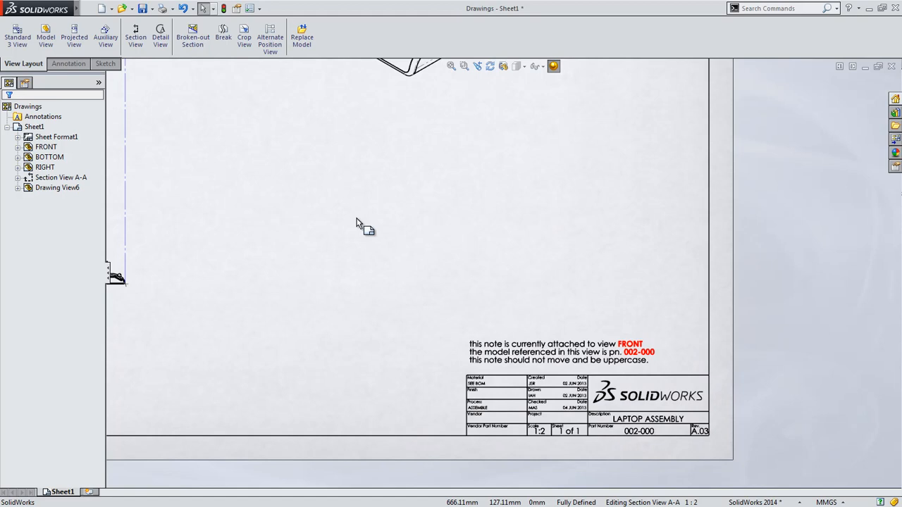
right_click(497, 350)
mouse_move(597, 207)
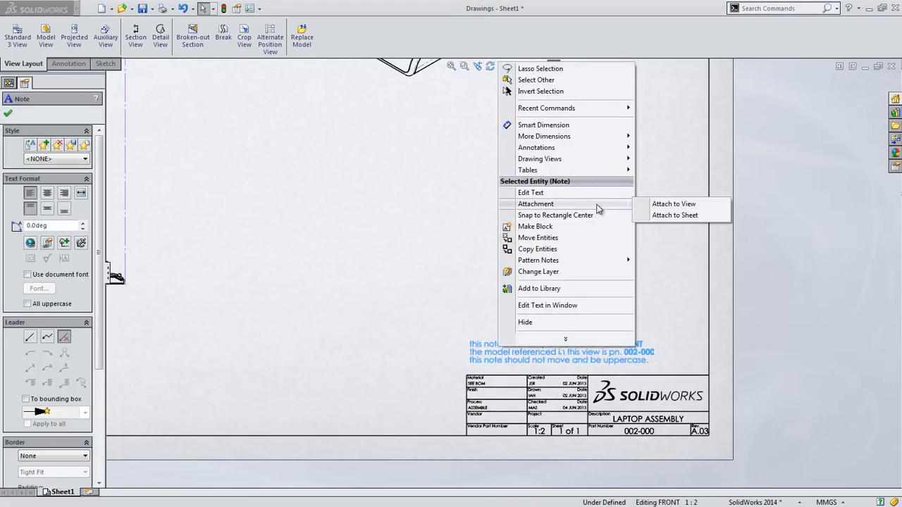
left_click(674, 204)
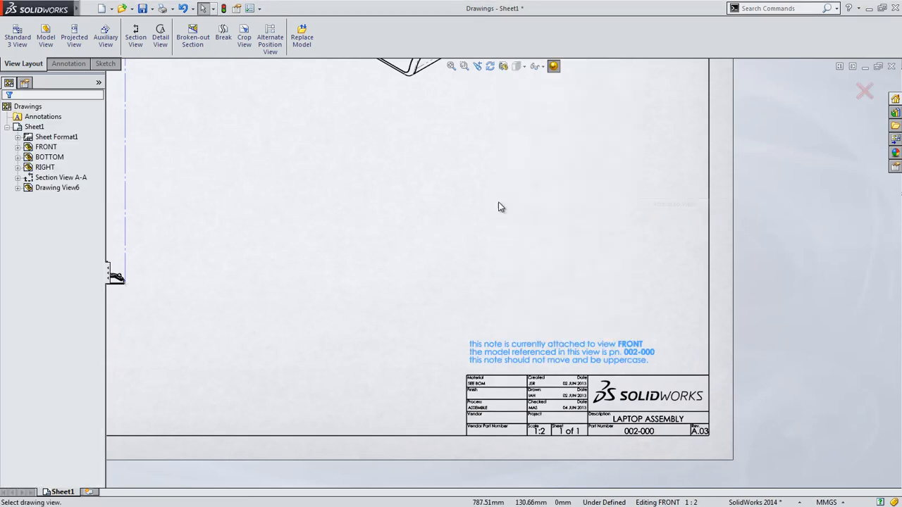
mouse_move(408, 213)
middle_mouse_down()
mouse_move(650, 474)
mouse_move(732, 506)
middle_mouse_up()
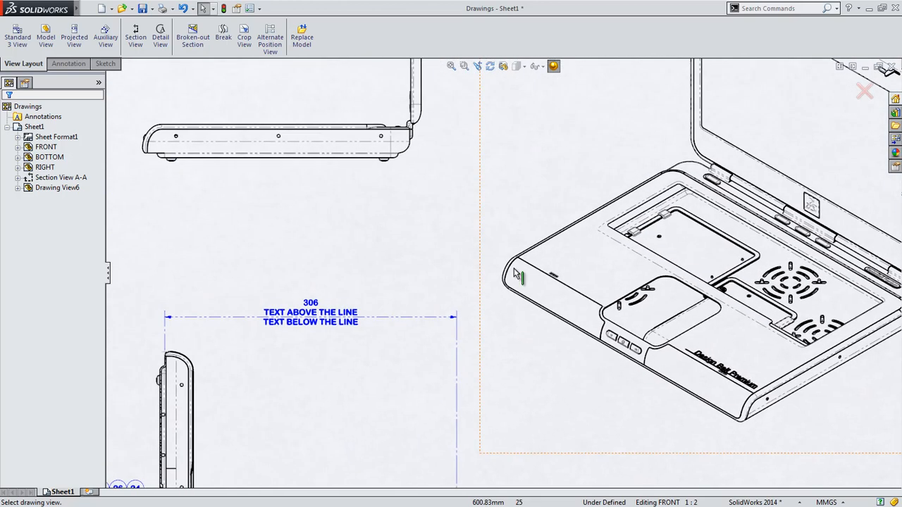
left_click(396, 156)
mouse_move(728, 465)
middle_mouse_down()
mouse_move(614, 346)
mouse_move(276, 77)
middle_mouse_up()
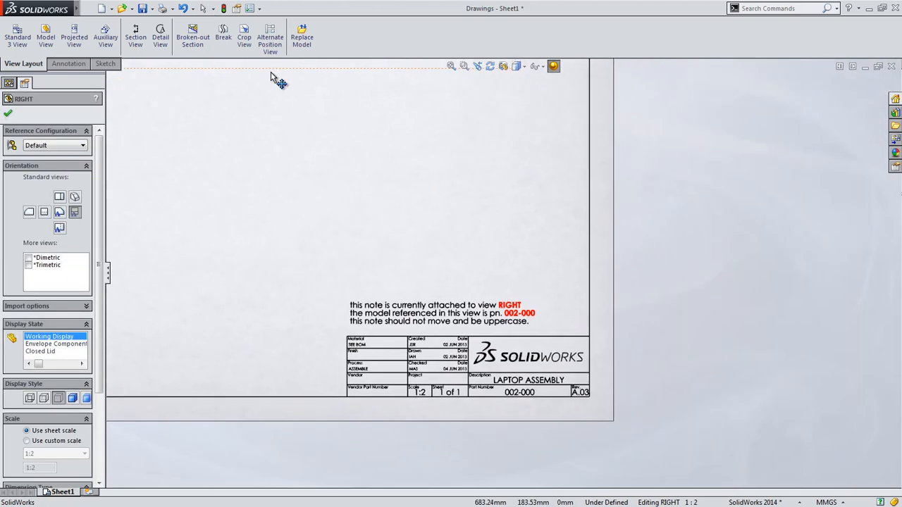
left_click(336, 221)
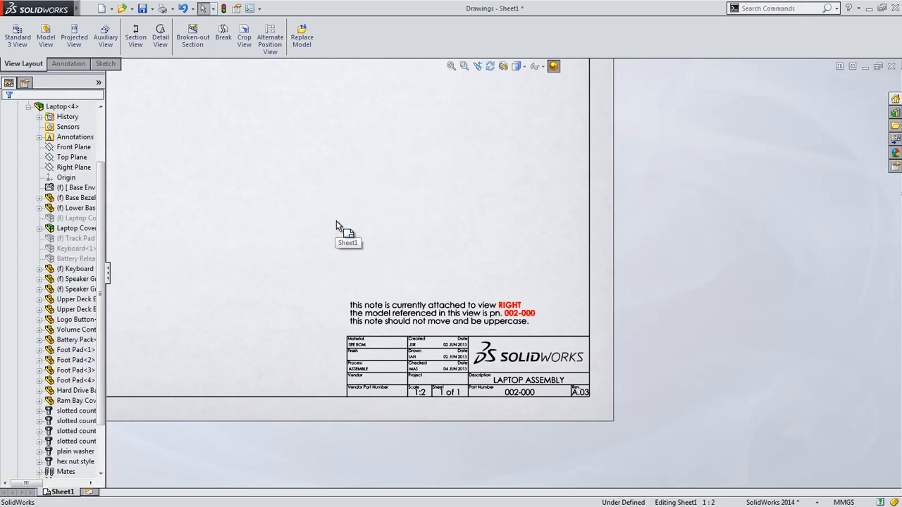
- Set the note above the title block to all uppercase
left_click(406, 310)
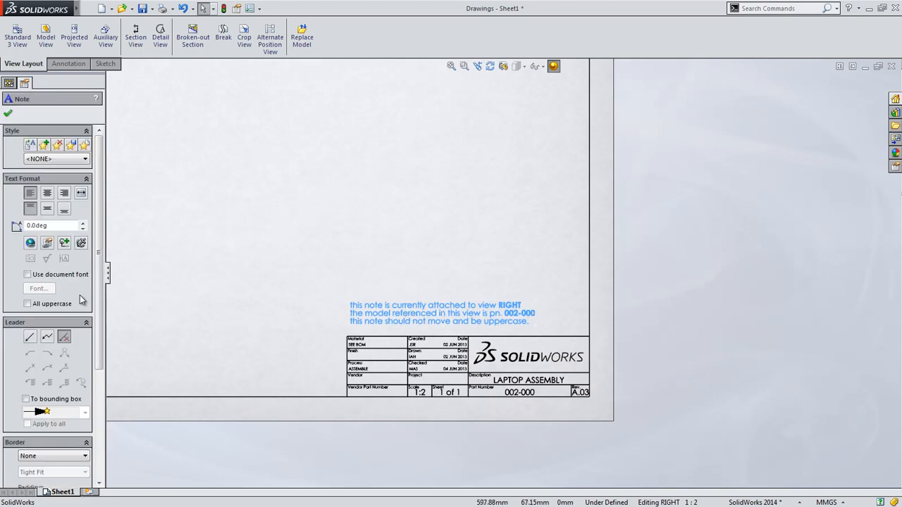
left_click(61, 307)
left_click(212, 333)
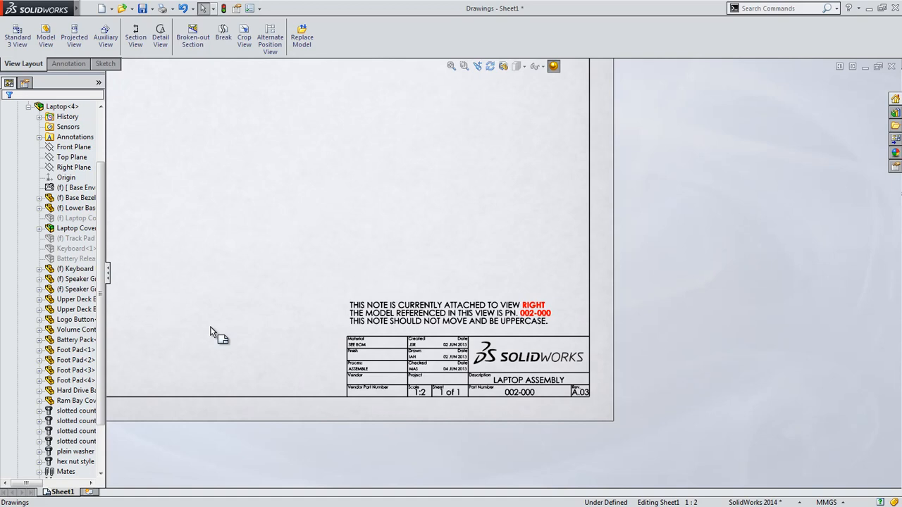
- Create a circular detail view around the right-hand speaker grille of the bottom view and place it beside the section view
scroll(284, 299, "up", 3)
mouse_move(329, 273)
middle_mouse_down()
mouse_move(656, 316)
mouse_move(703, 332)
middle_mouse_up()
key("s")
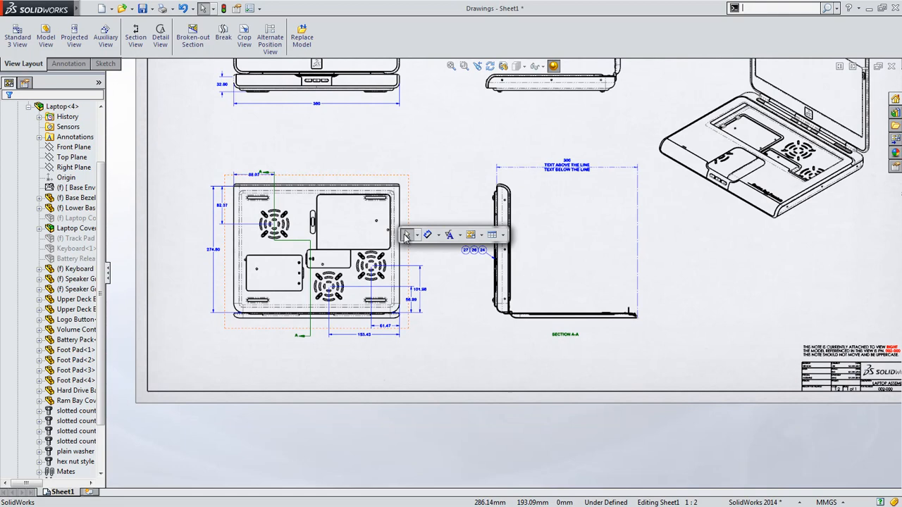
left_click(472, 239)
left_click(491, 294)
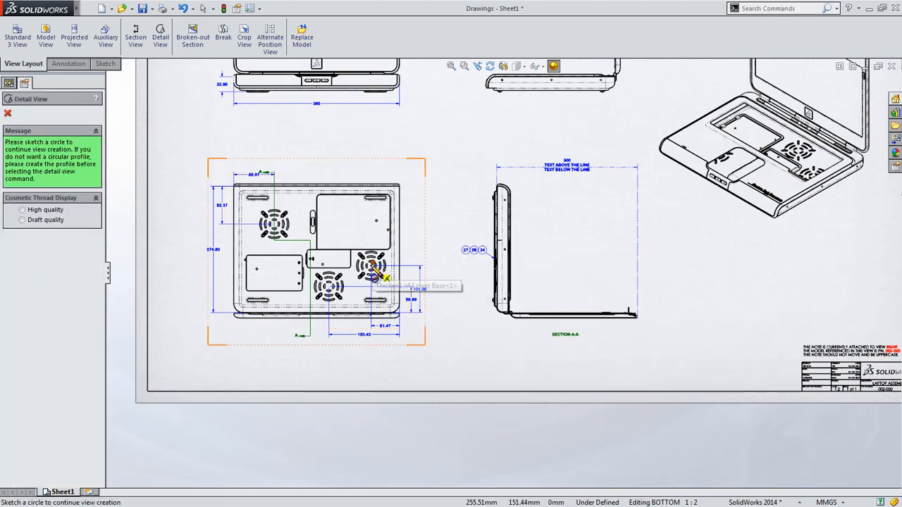
left_click(372, 265)
left_click(376, 244)
left_click(733, 282)
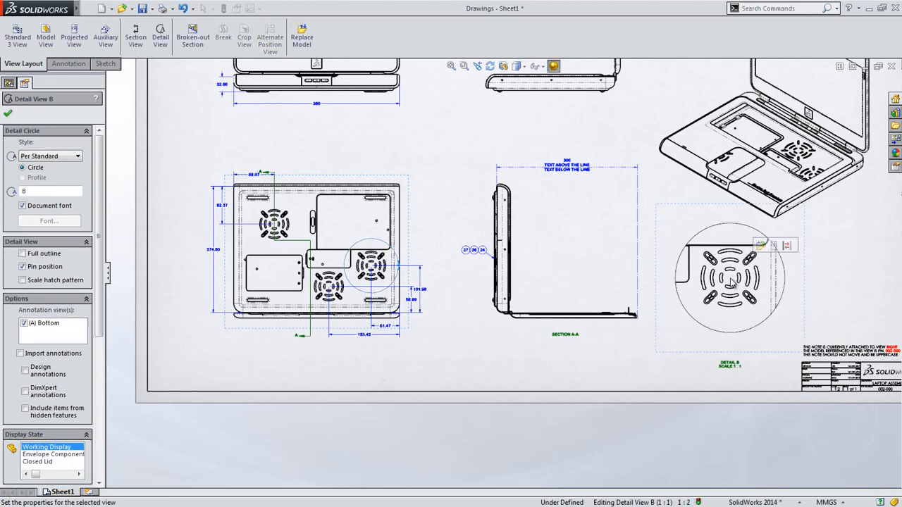
- Try to change the scale in the detail view's label by replacing its scale value with the text 2:3
scroll(761, 292, "down", 5)
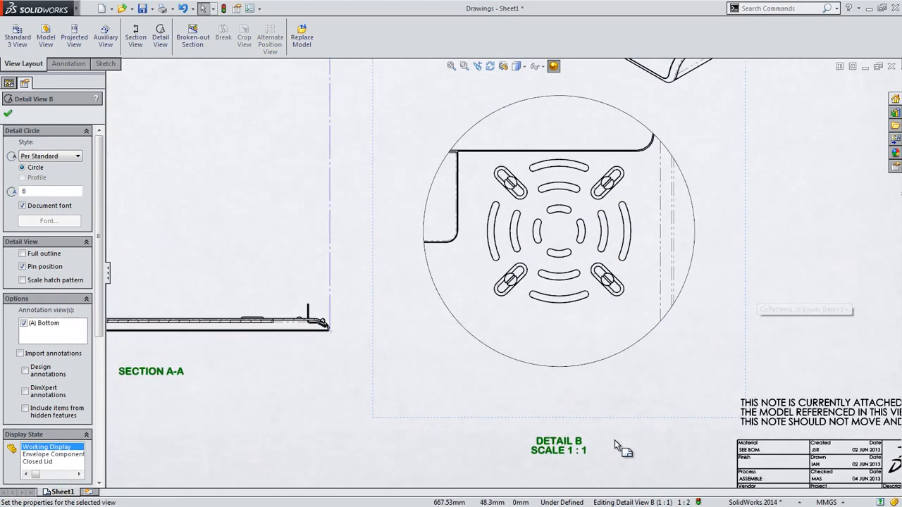
double_click(582, 452)
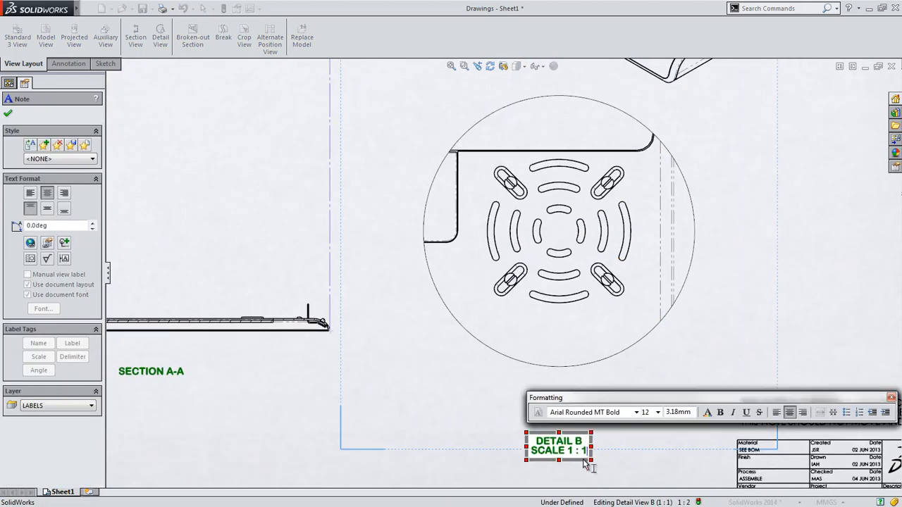
key("BackSpace")
key("BackSpace")
left_click(457, 456)
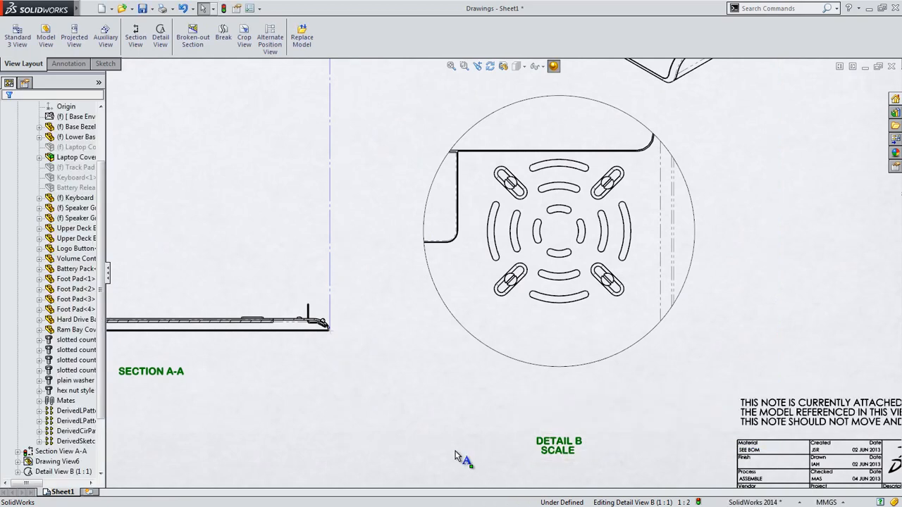
double_click(567, 455)
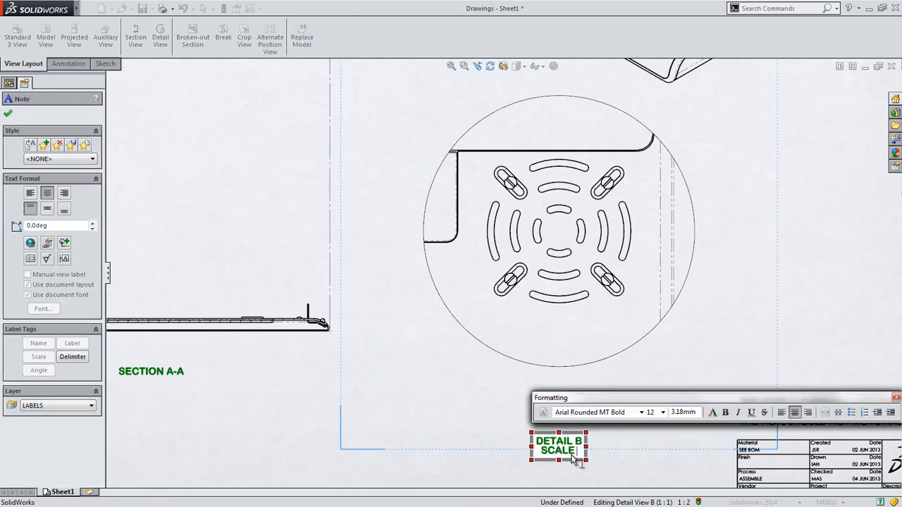
type("2:3")
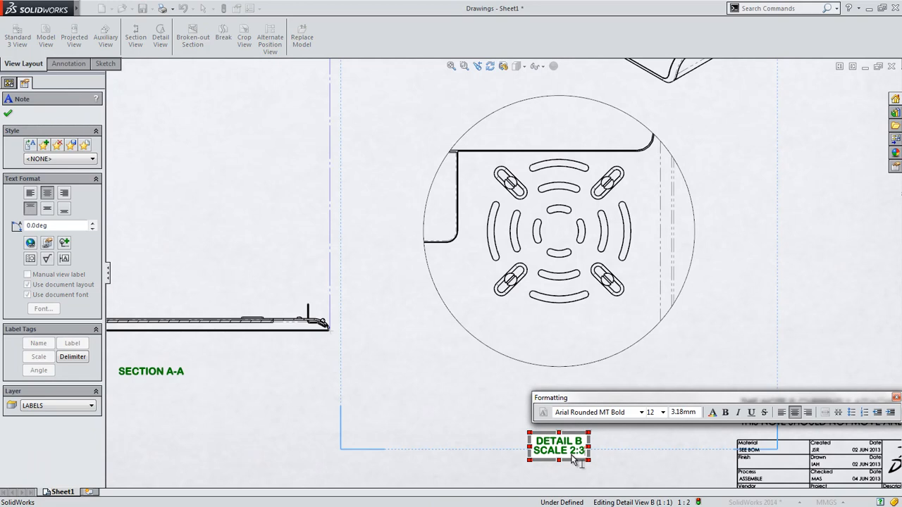
left_click(637, 476)
- Clear all text from the detail view's label
double_click(586, 456)
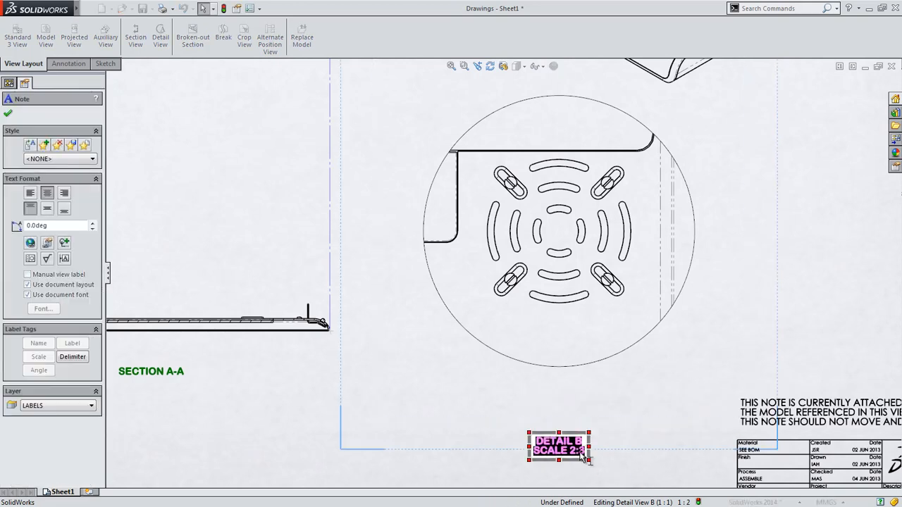
left_click(587, 456)
key("BackSpace")
key("BackSpace")
key("BackSpace")
key("BackSpace")
key("BackSpace")
key("BackSpace")
key("BackSpace")
key("BackSpace")
key("BackSpace")
key("BackSpace")
key("BackSpace")
key("BackSpace")
key("BackSpace")
key("BackSpace")
key("BackSpace")
key("BackSpace")
key("BackSpace")
key("BackSpace")
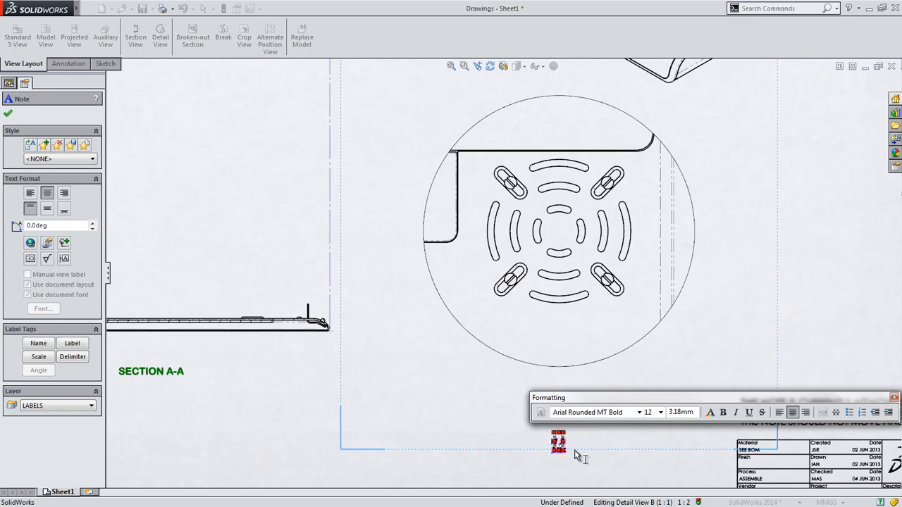
- Rebuild the detail view's label from the Name, Label, Scale and Delimiter tags, and set the scale to 2:3
left_click(48, 344)
left_click(71, 344)
left_click(39, 357)
left_click(73, 357)
key("BackSpace")
type("2 : 3")
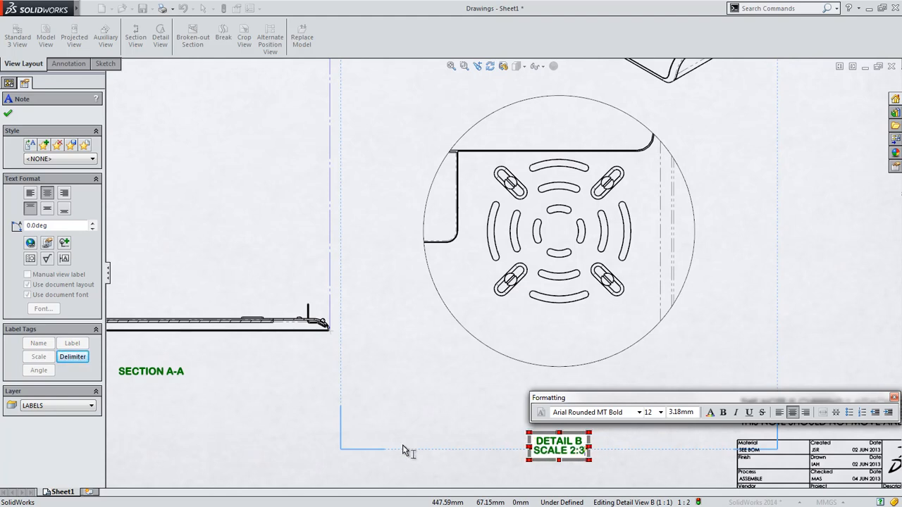
left_click(471, 468)
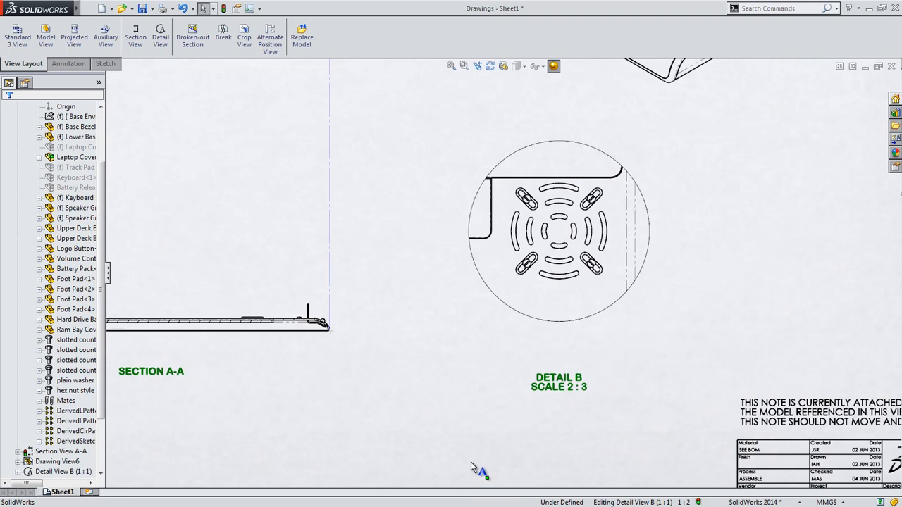
- Examine the section view label options in the document properties, including the delimiter and scale spacing settings
left_click(249, 8)
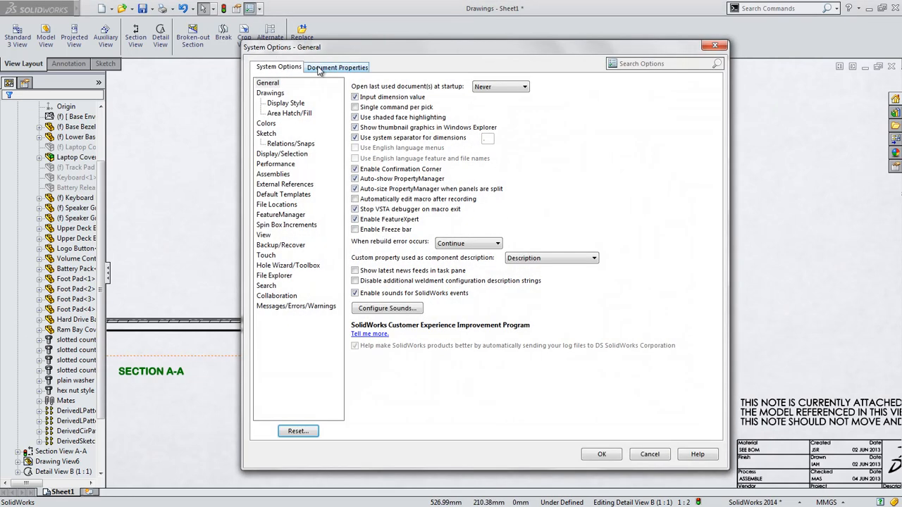
left_click(314, 68)
left_click(289, 174)
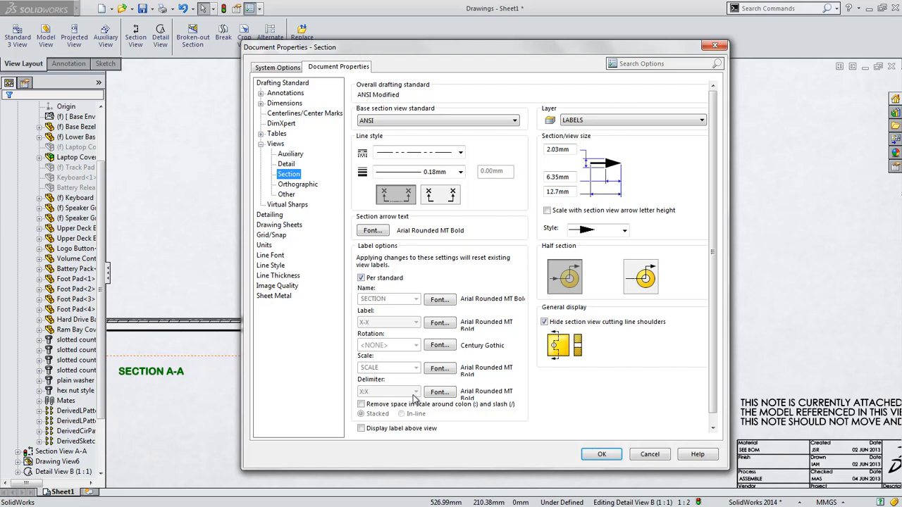
left_click(595, 452)
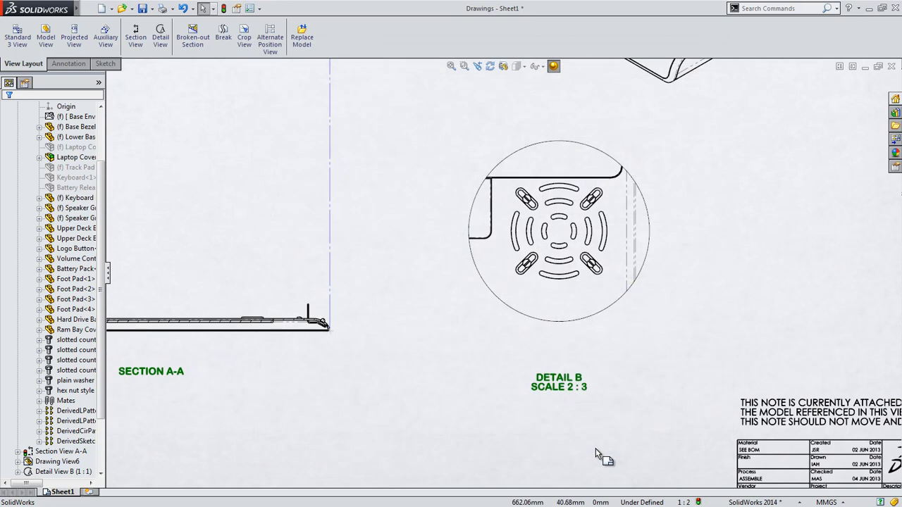
- Add circular center marks in the detail view, propagated around the outer ring of arc slots and the four diagonal countersunk slots
scroll(735, 165, "down", 4)
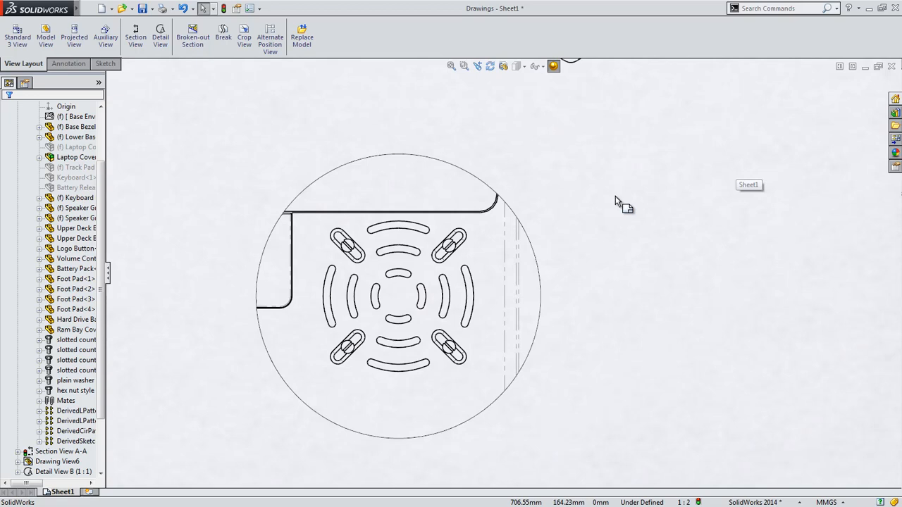
key("s")
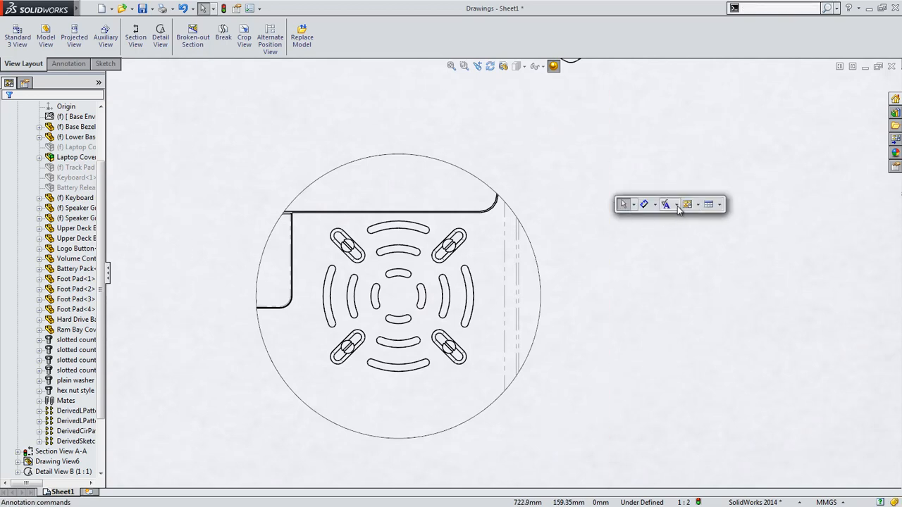
left_click(677, 205)
left_click(690, 427)
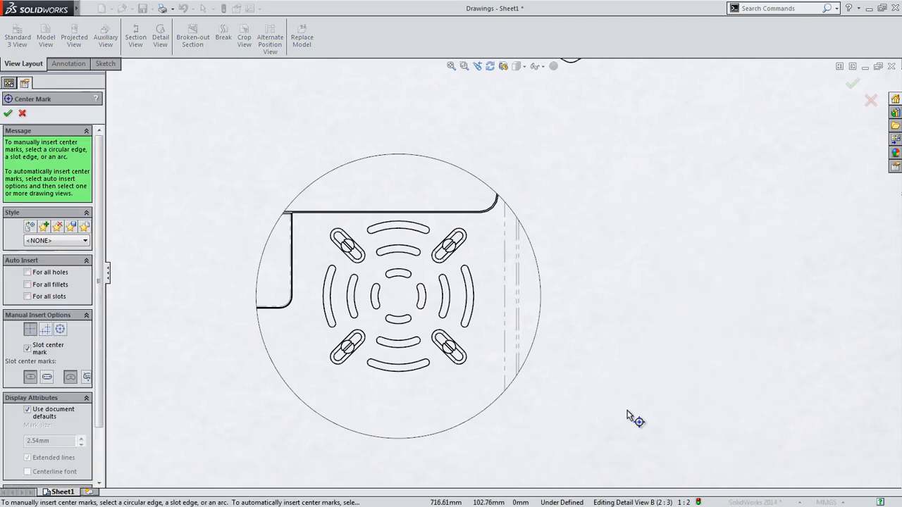
left_click(468, 301)
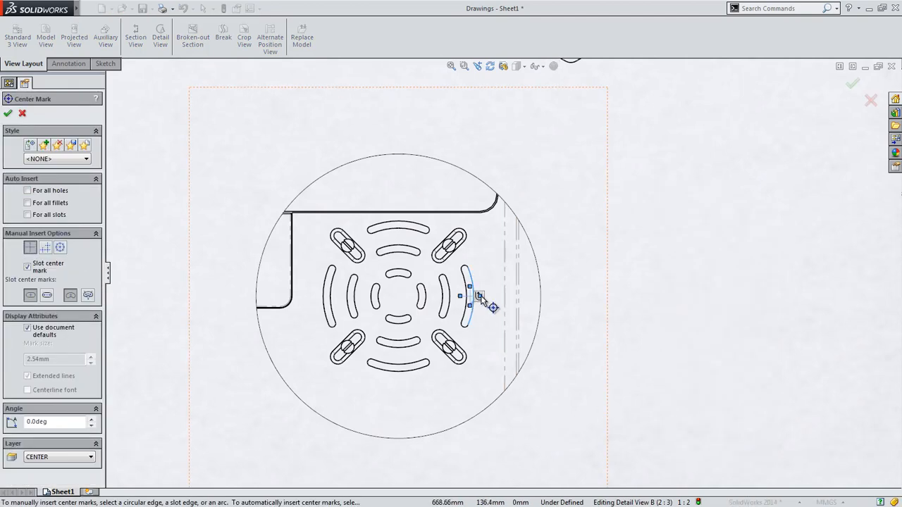
left_click(480, 296)
left_click(461, 358)
left_click(473, 361)
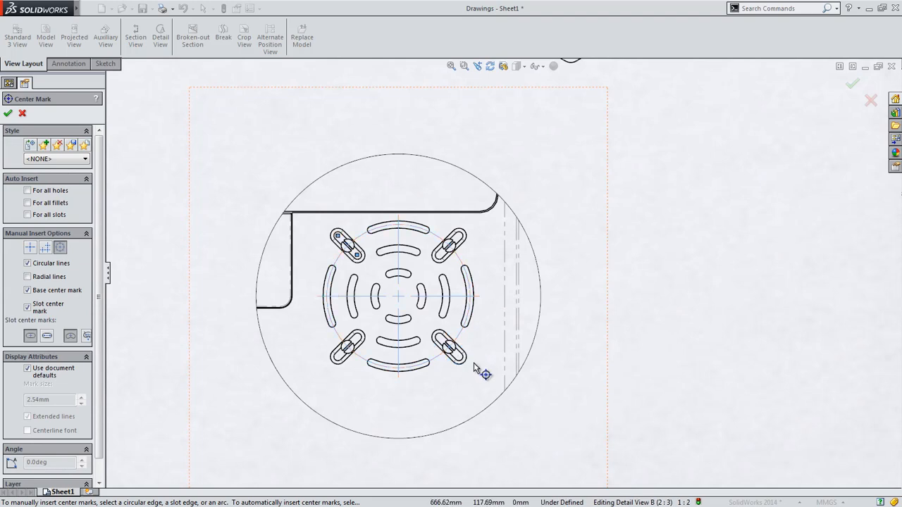
key("s")
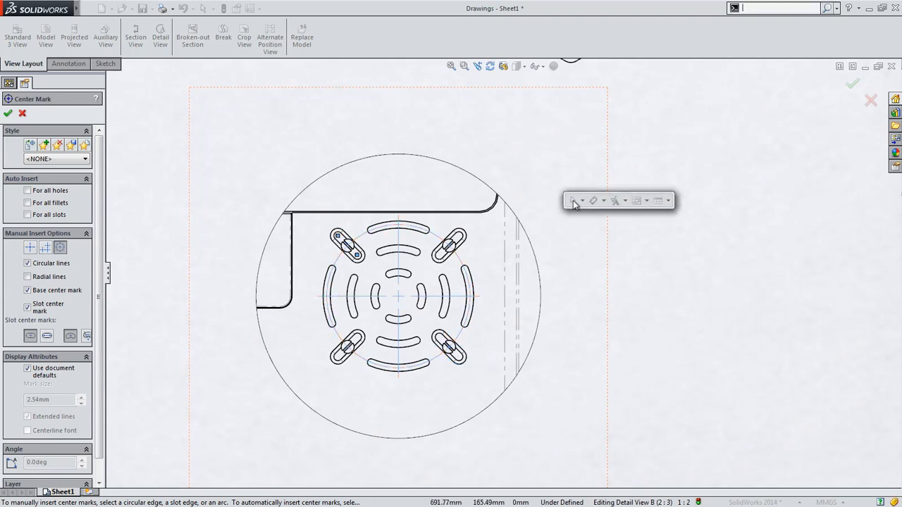
key("Escape")
- Add a hole callout to the upper-right countersunk slot and place it outside the detail circle
key("s")
left_click(657, 211)
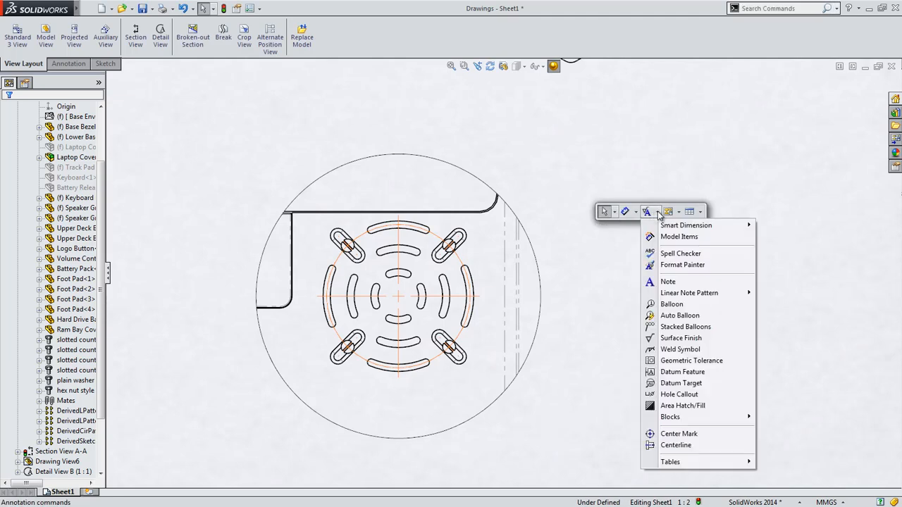
left_click(679, 394)
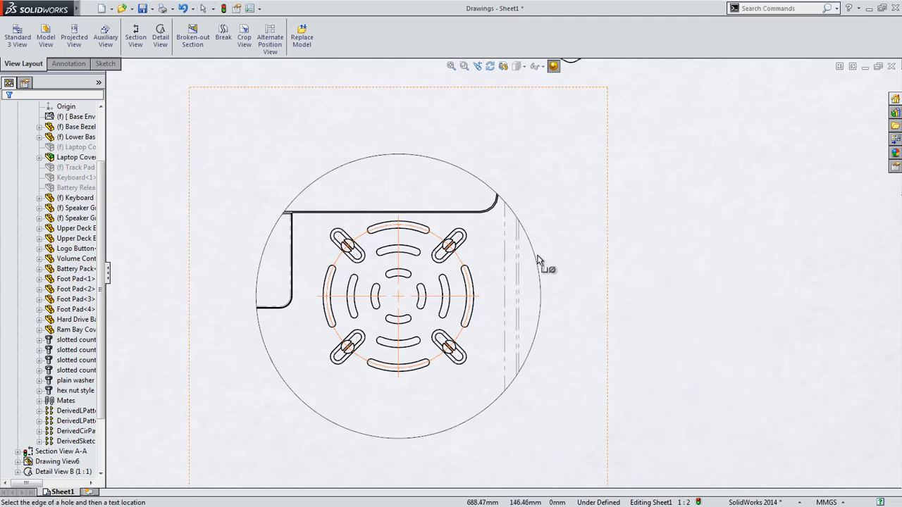
left_click(466, 234)
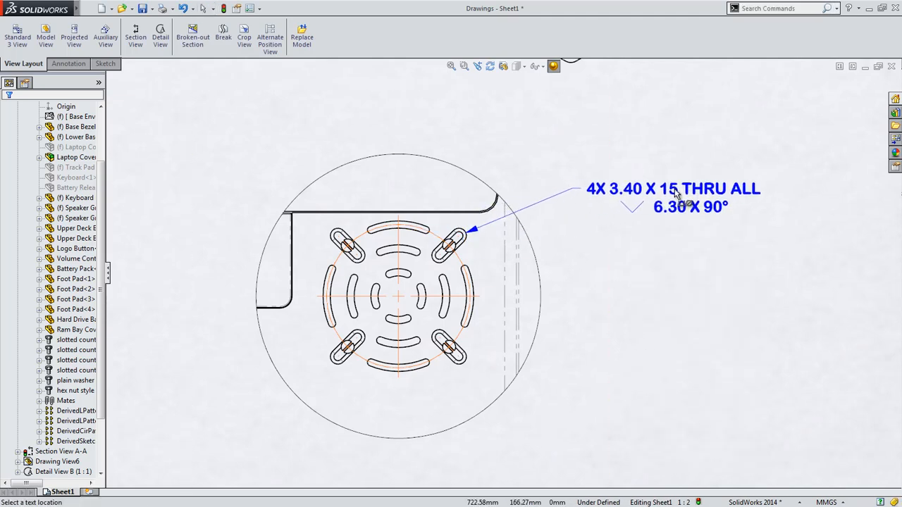
left_click(670, 188)
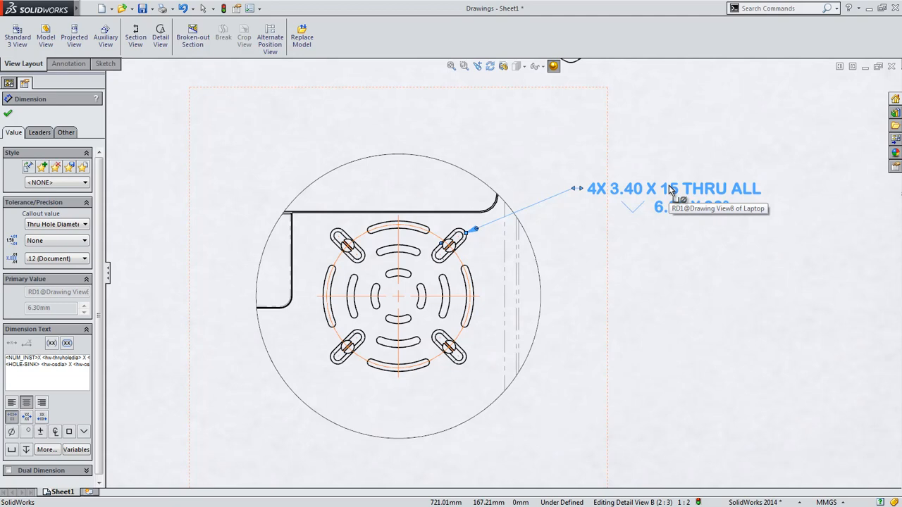
key("Escape")
- Dimension the vertical distance from the straight edge above the grille to the center mark's horizontal centerline
key("s")
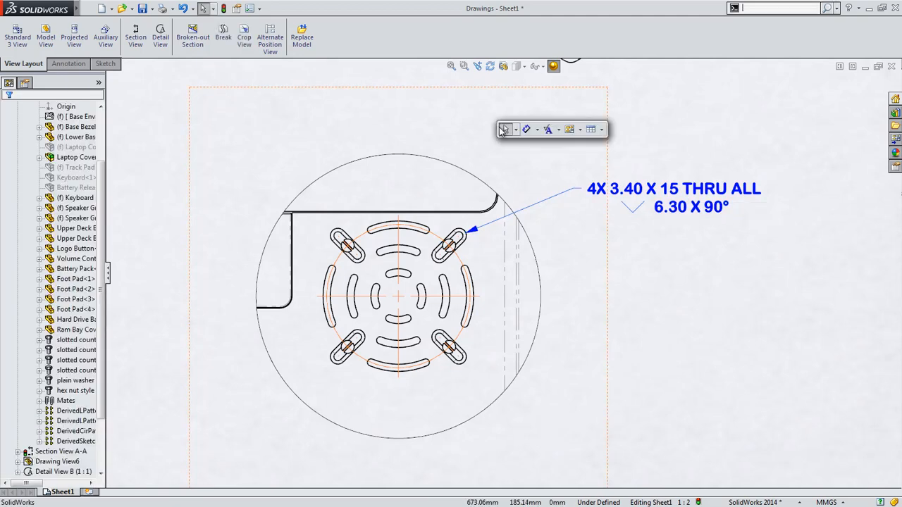
left_click(527, 134)
left_click(459, 212)
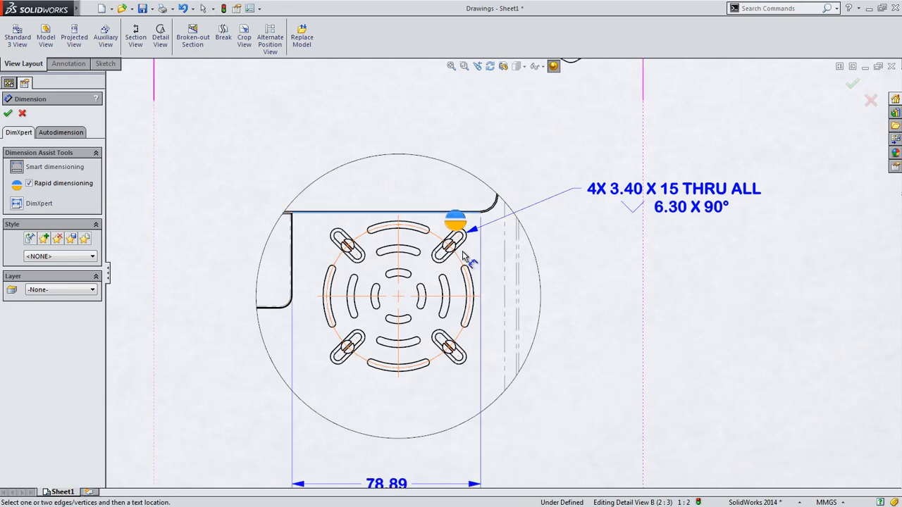
left_click(481, 297)
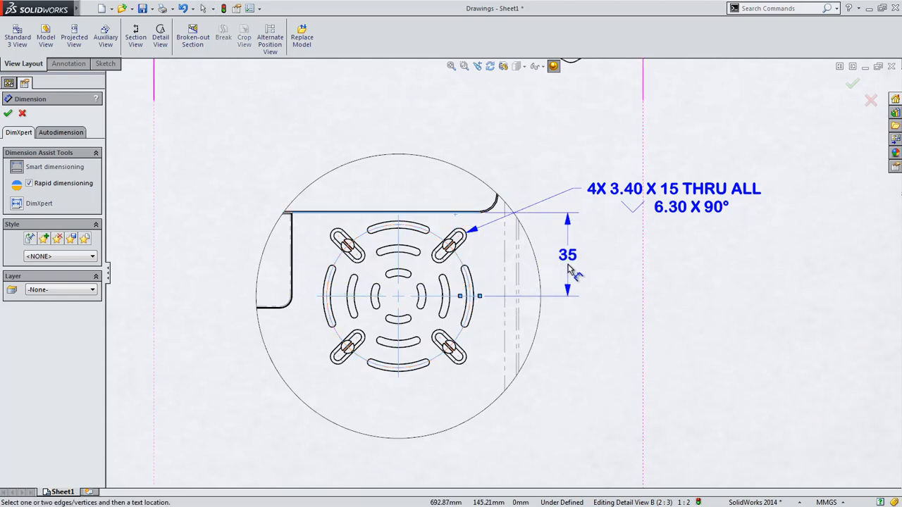
left_click(572, 281)
- Dimension the angle between the horizontal centerline and the lower-right diagonal slot's centerline
left_click(480, 296)
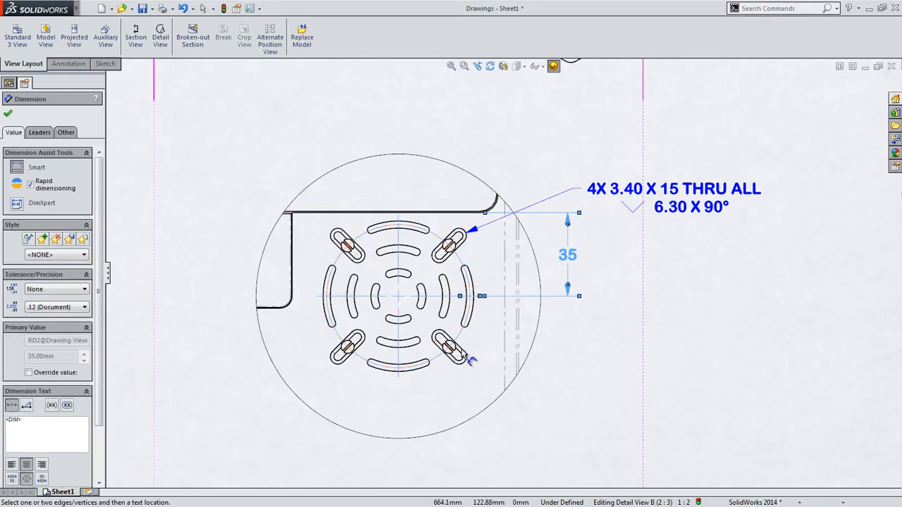
left_click(459, 356)
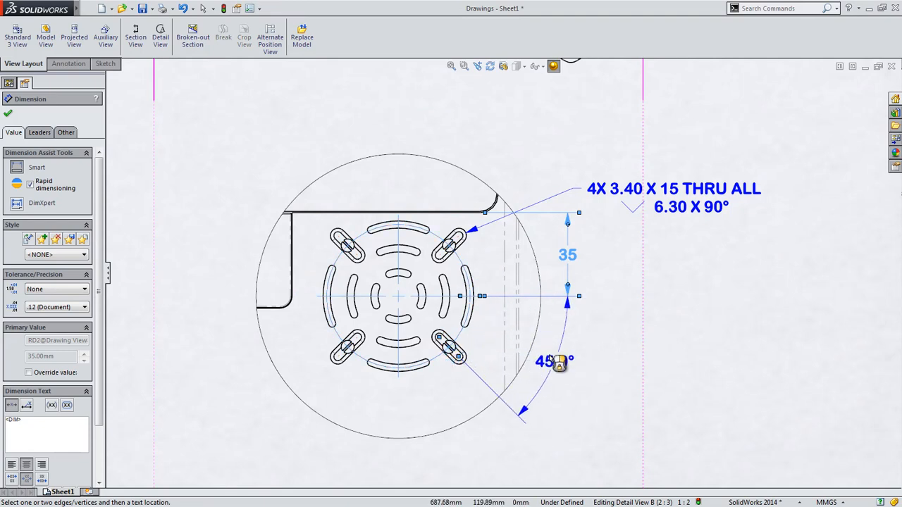
left_click(553, 361)
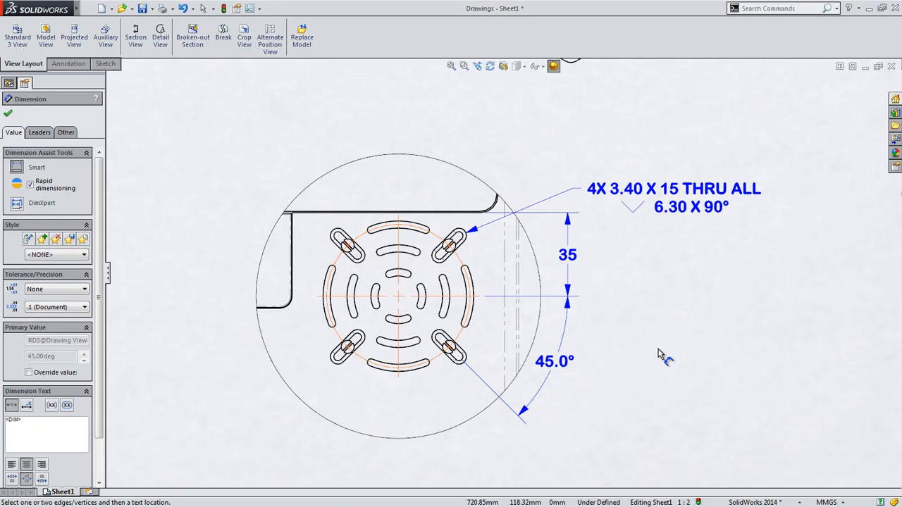
key("Escape")
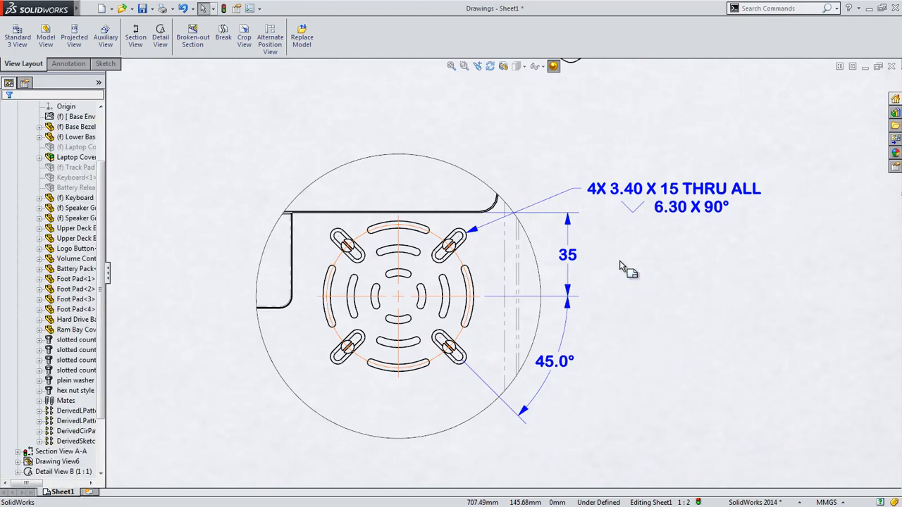
- Start an angular running dimension at the grille's center, with its zero line on the vertical centerline and its text above the detail circle
left_click(620, 262)
left_click(660, 269)
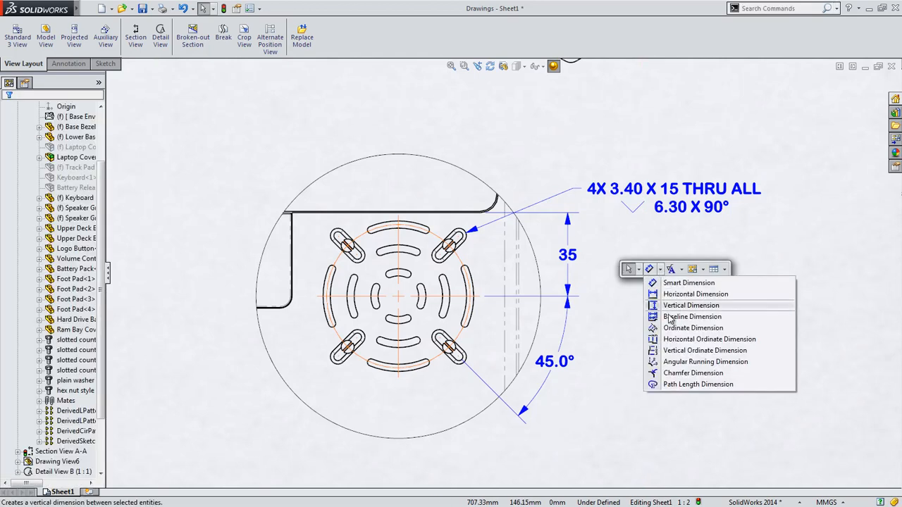
left_click(675, 362)
left_click(414, 226)
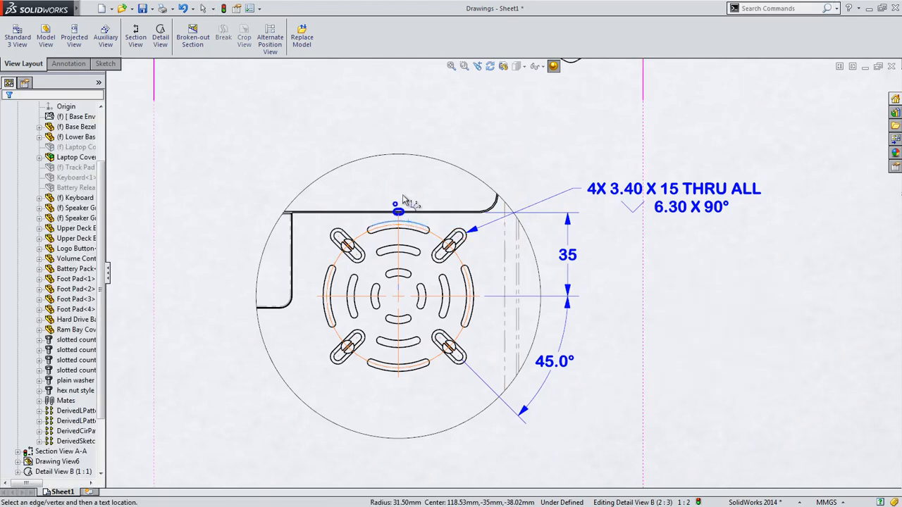
left_click(406, 113)
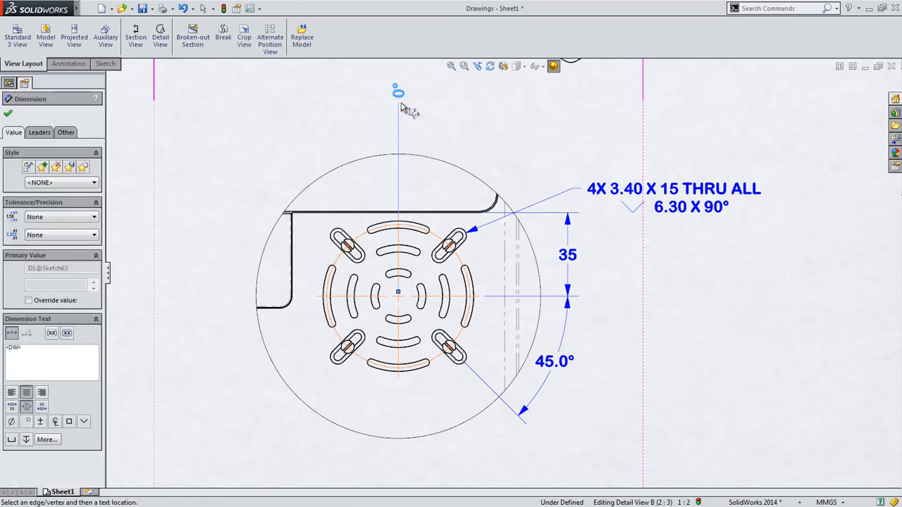
- Add running angles clockwise to the upper-right slot, right centerline end, lower-right slot, bottom centerline end, lower-left slot and left centerline end
left_click(468, 238)
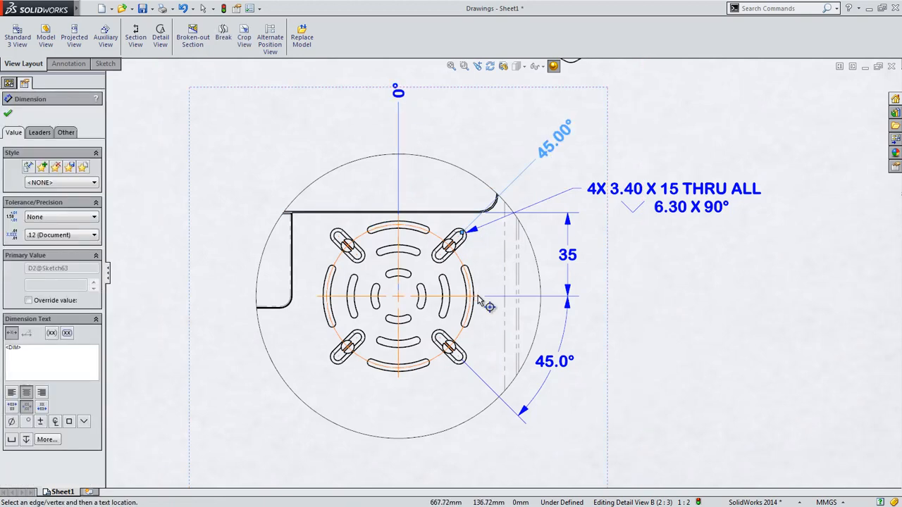
left_click(477, 298)
left_click(468, 361)
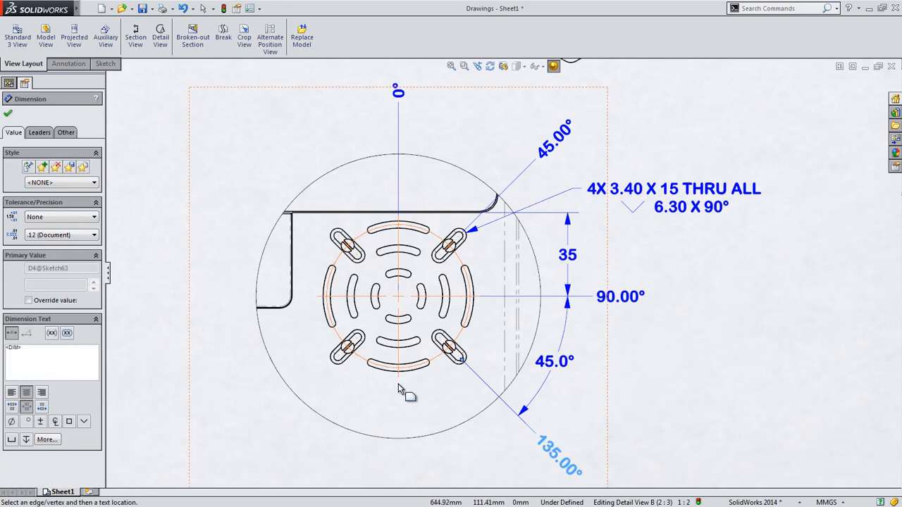
left_click(398, 372)
left_click(336, 357)
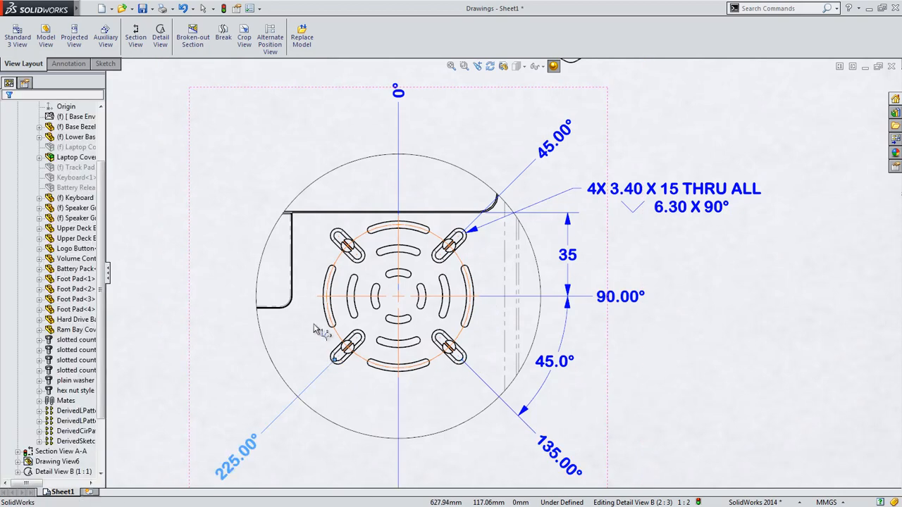
left_click(319, 296)
key("Escape")
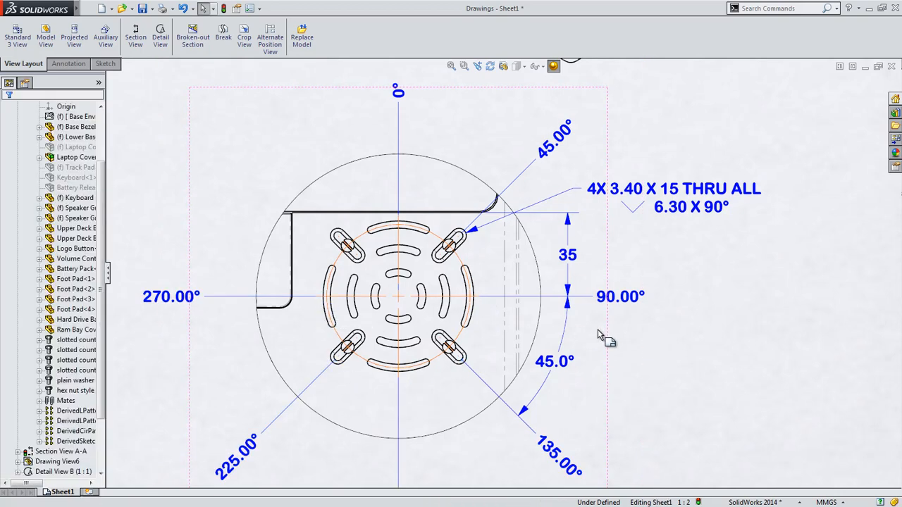
- Adjust the radius of the running dimension set and move the DETAIL B label clear of the 180° dimension
mouse_move(632, 303)
left_mouse_down()
mouse_move(662, 303)
mouse_move(622, 310)
left_mouse_up()
scroll(624, 359, "up", 3)
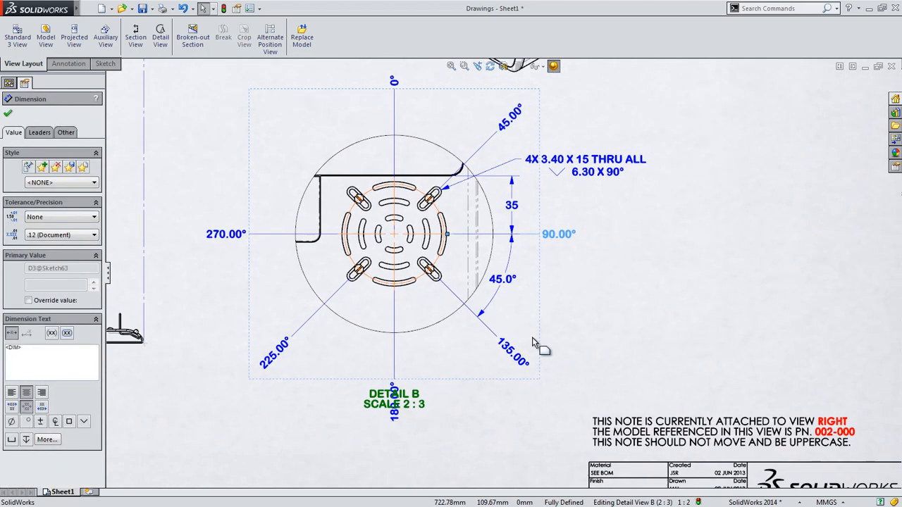
left_click_drag(468, 385, 490, 385)
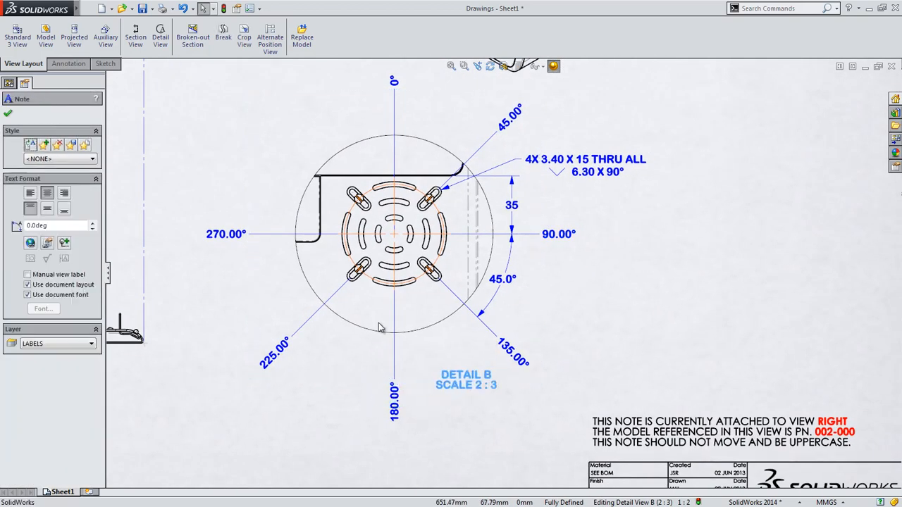
- Extend the angular running dimension set with the upper-left diagonal slot
right_click(229, 236)
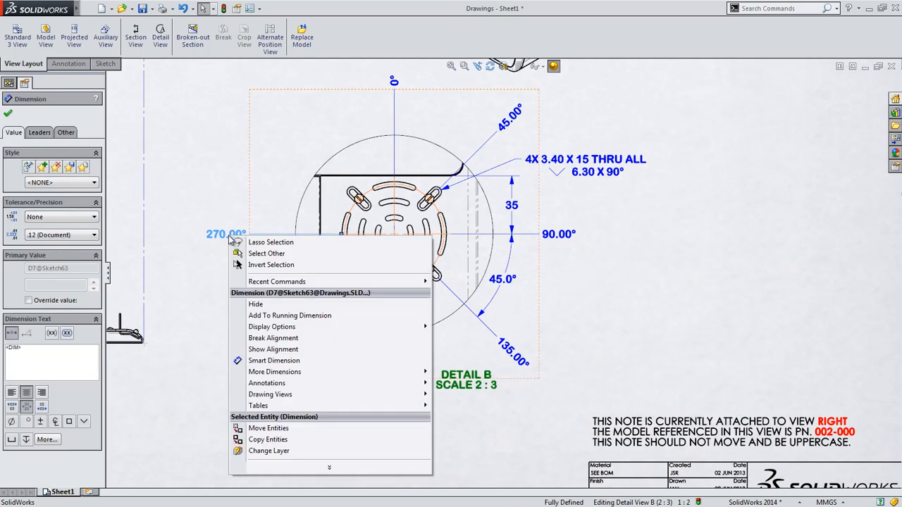
left_click(290, 315)
left_click(348, 192)
key("Escape")
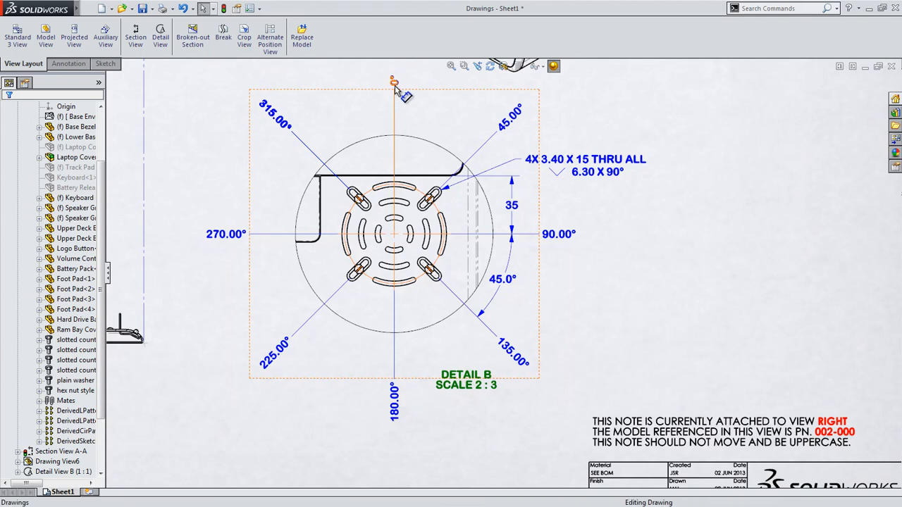
- Try the chain display on the running dimensions, set them to run bidirectionally, toggle extension lines from the set's center, and turn chain display off
left_click(394, 83)
left_click(41, 133)
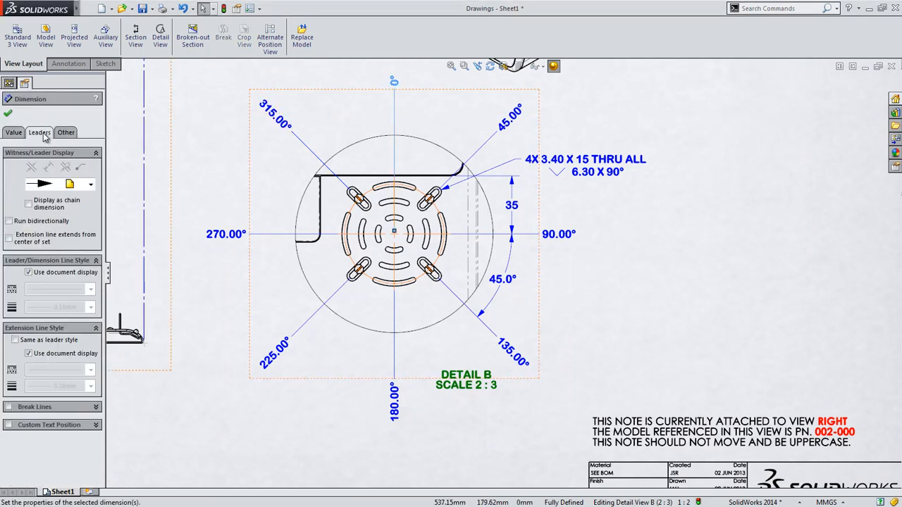
left_click(29, 204)
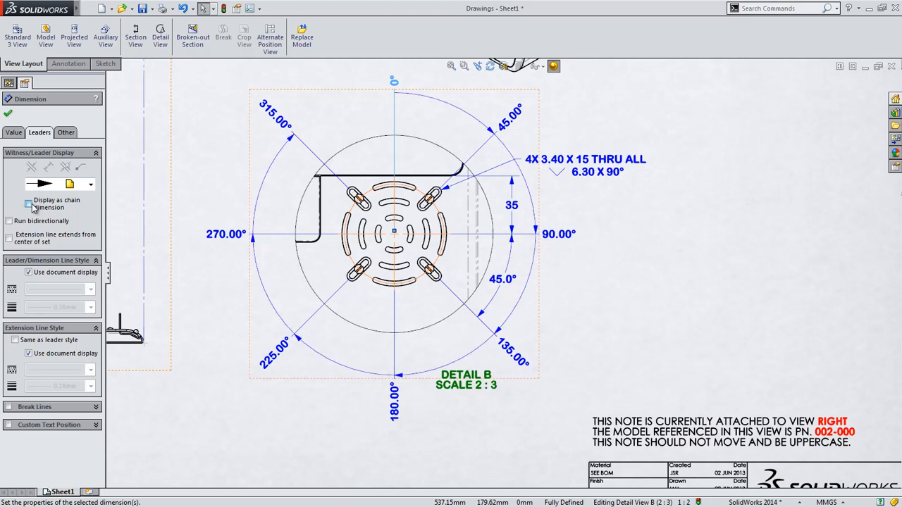
left_click(9, 221)
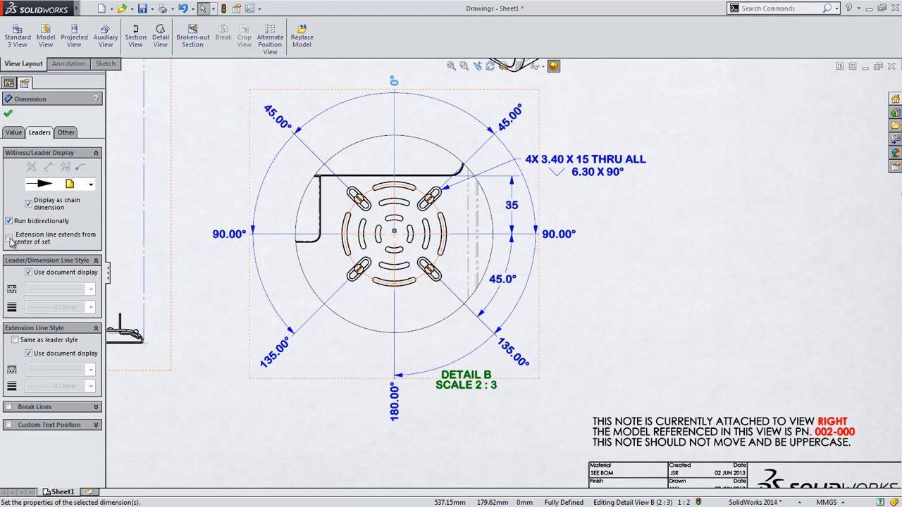
left_click(9, 239)
left_click(28, 204)
left_click(8, 113)
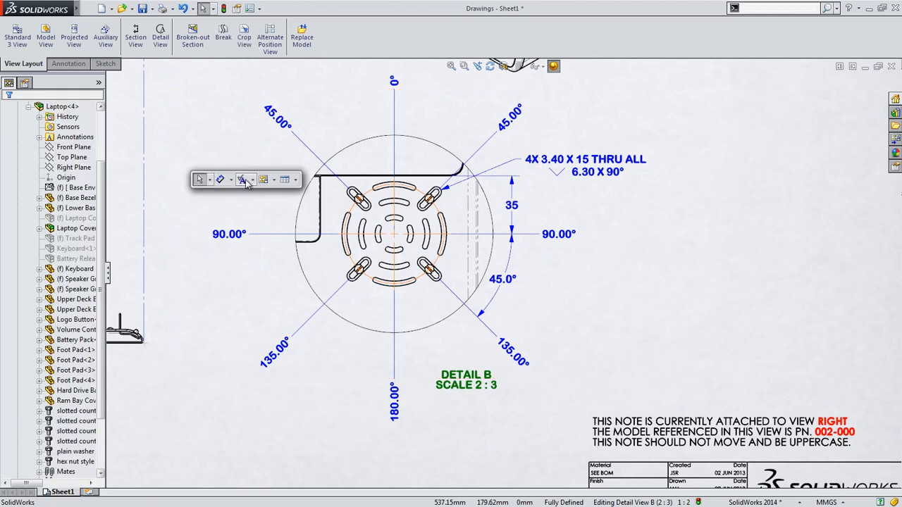
- Attach a datum feature symbol to the 0° extension line above the detail circle, with its label to the left of the line
right_click(237, 186)
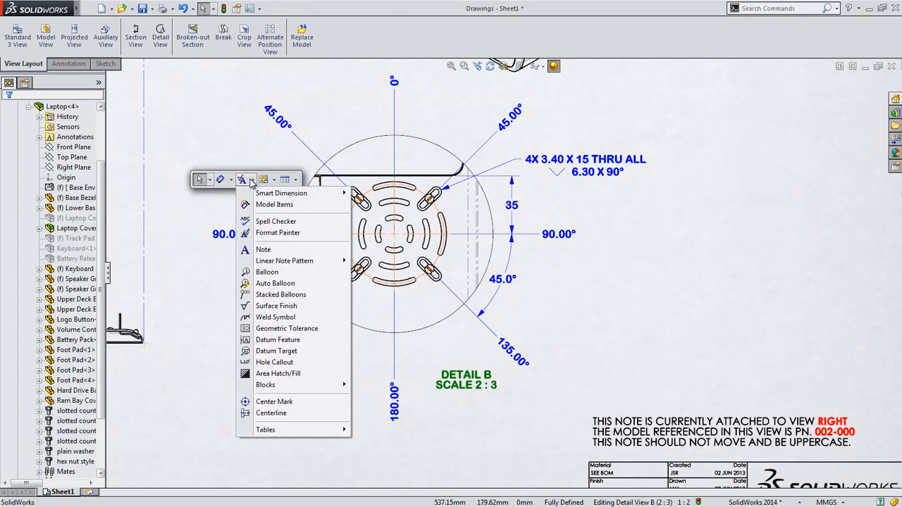
left_click(275, 340)
left_click(395, 235)
left_click(359, 112)
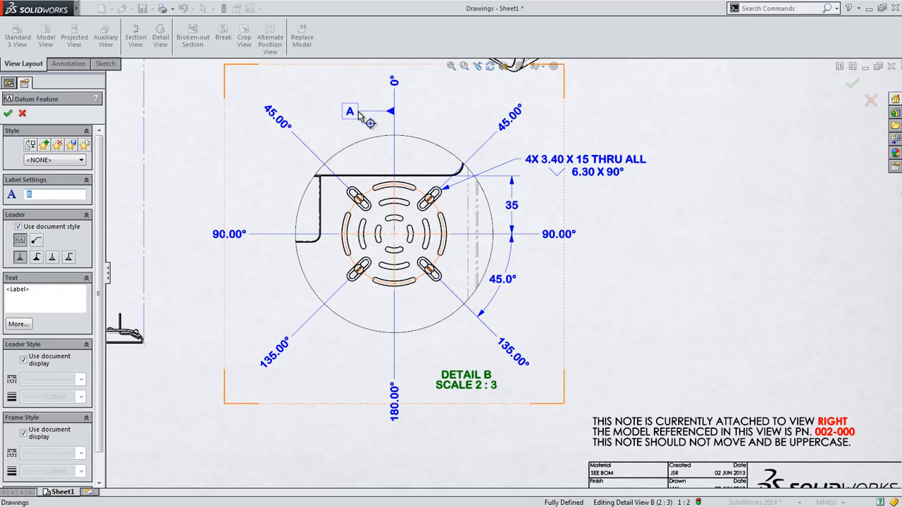
key("Escape")
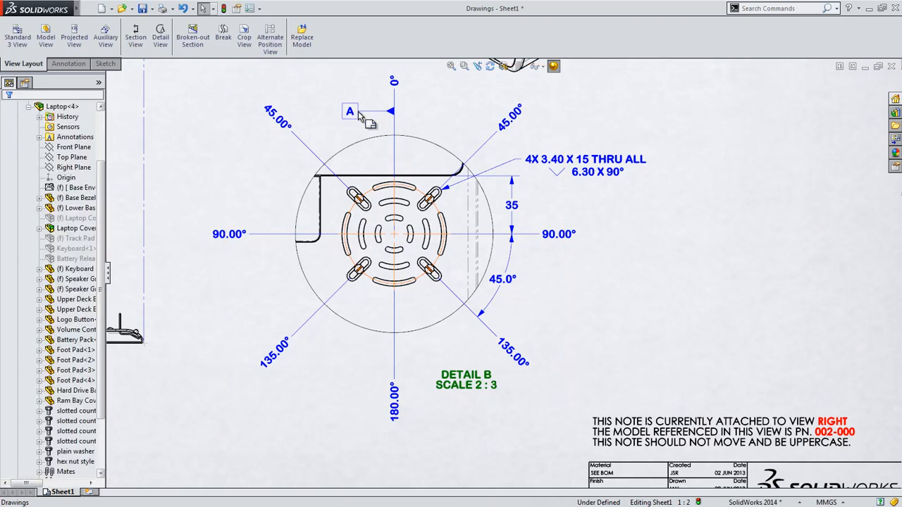
- Add a leader note reading "SLOT TO BE" below the detail view, pointing to the bottom outer arc slot
mouse_move(191, 399)
middle_mouse_down()
mouse_move(268, 338)
mouse_move(275, 344)
middle_mouse_up()
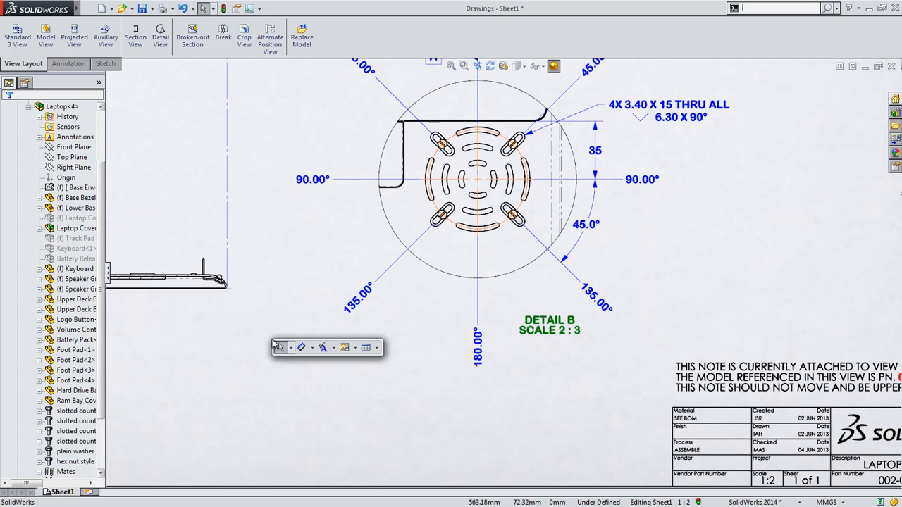
left_click(332, 348)
left_click(345, 175)
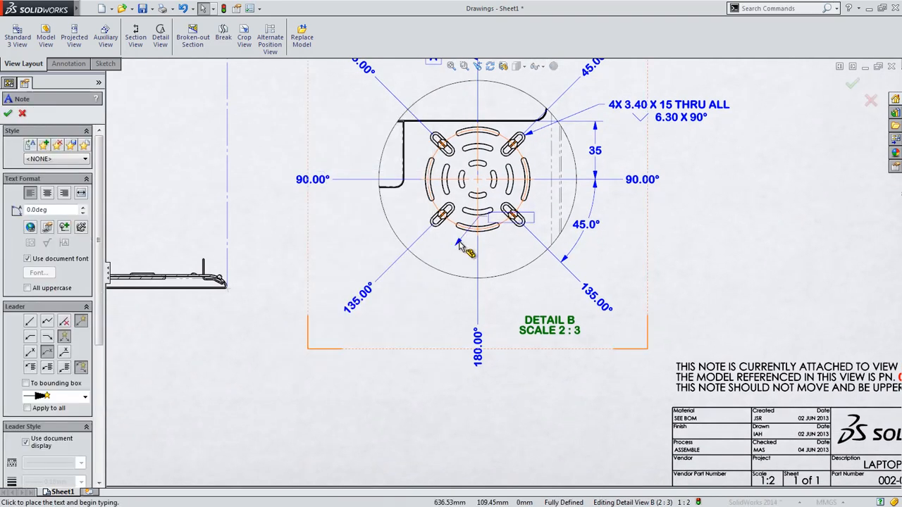
left_click(460, 233)
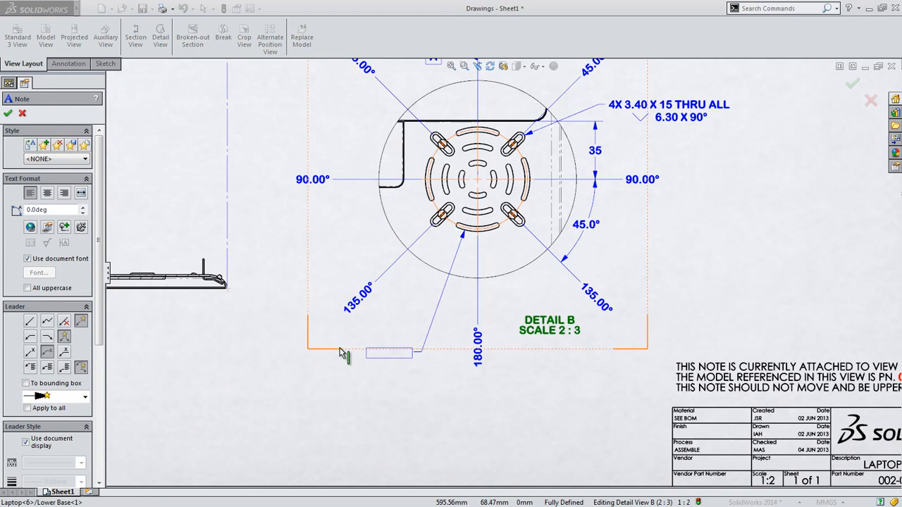
left_click(279, 343)
type("SLOT TO BE")
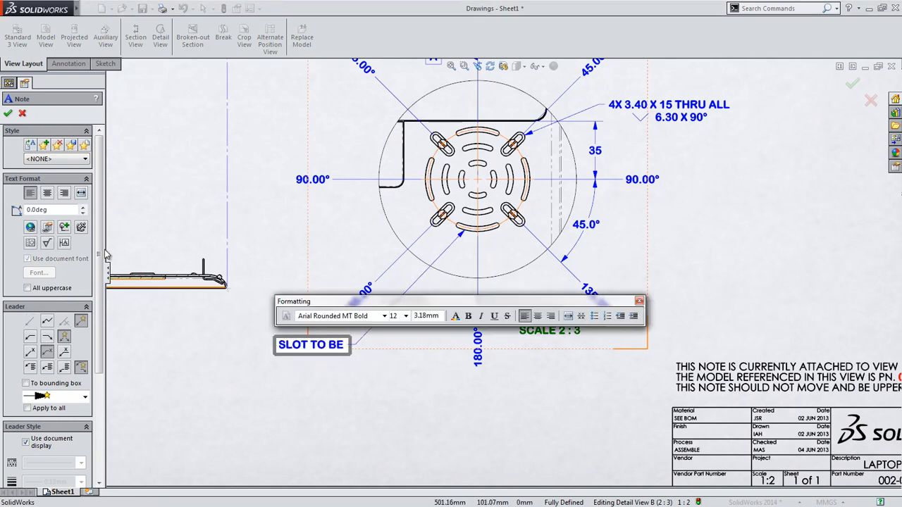
- Append the Geometric Tolerancing concentricity symbol and the square flag A from the symbol library to the slot note
left_click(65, 226)
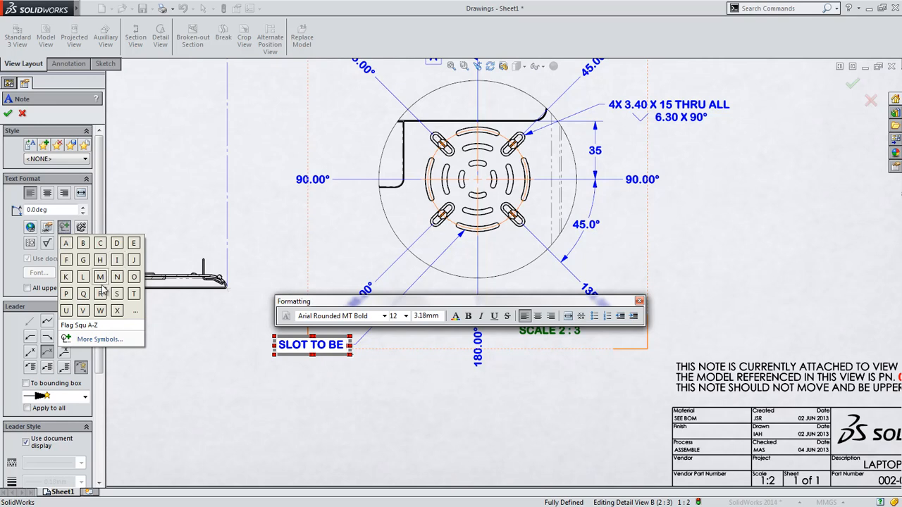
left_click(95, 339)
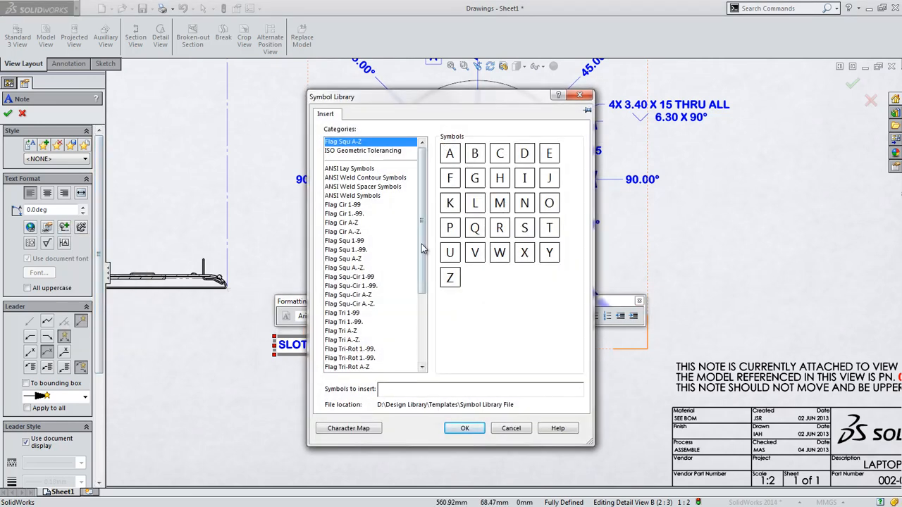
scroll(417, 252, "down", 4)
left_click(376, 295)
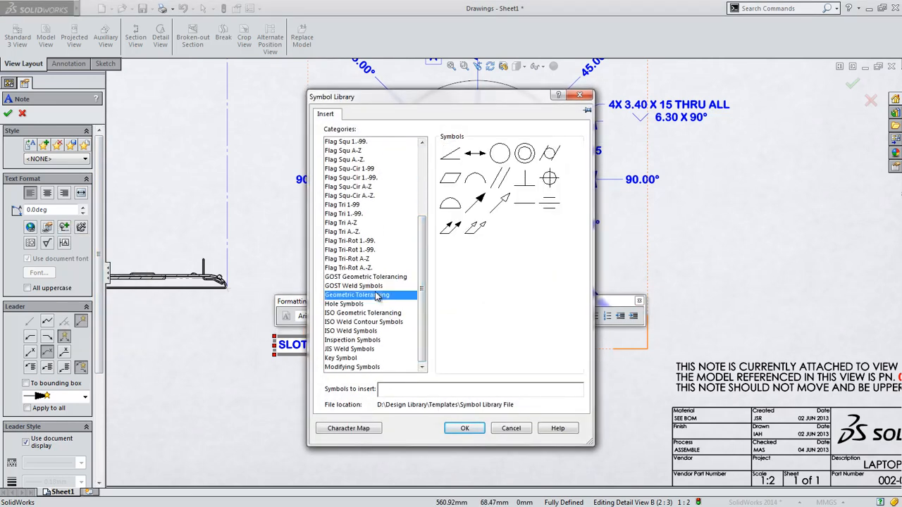
left_click(524, 153)
left_click_drag(419, 243, 422, 171)
left_click(343, 144)
left_click(450, 154)
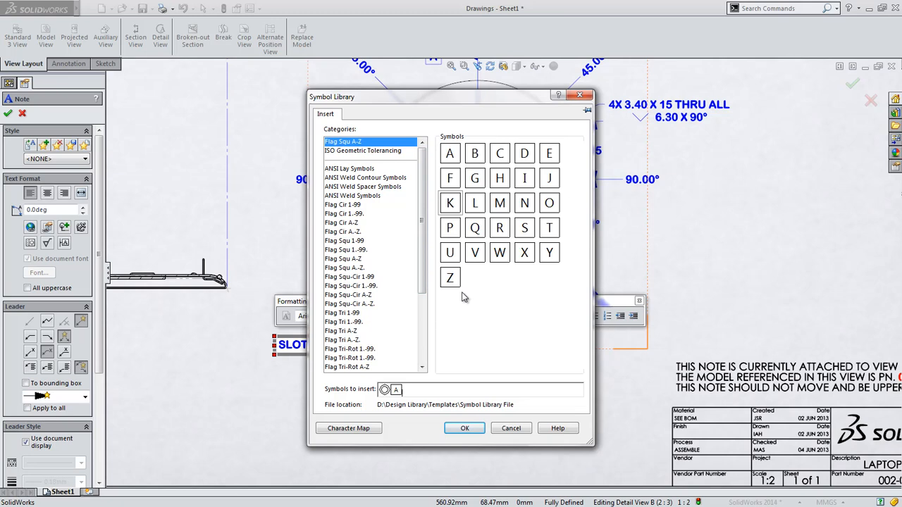
left_click(462, 427)
left_click(417, 446)
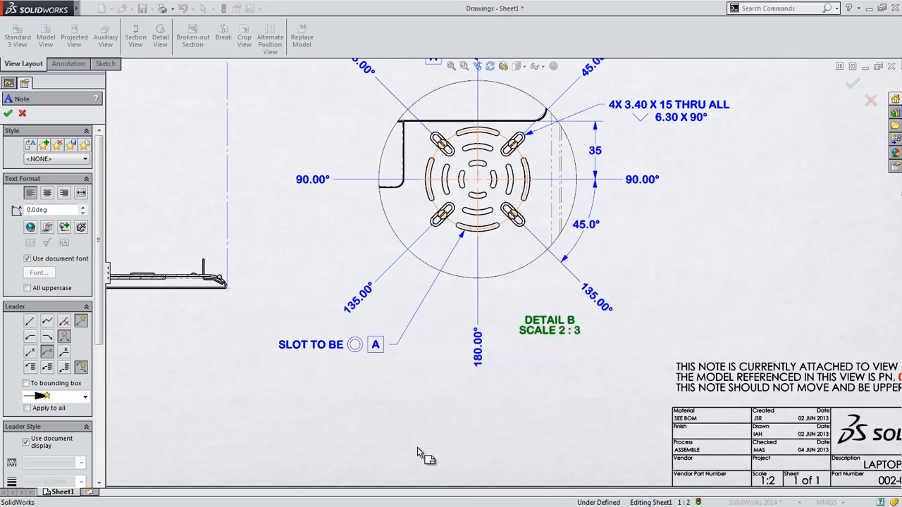
key("Escape")
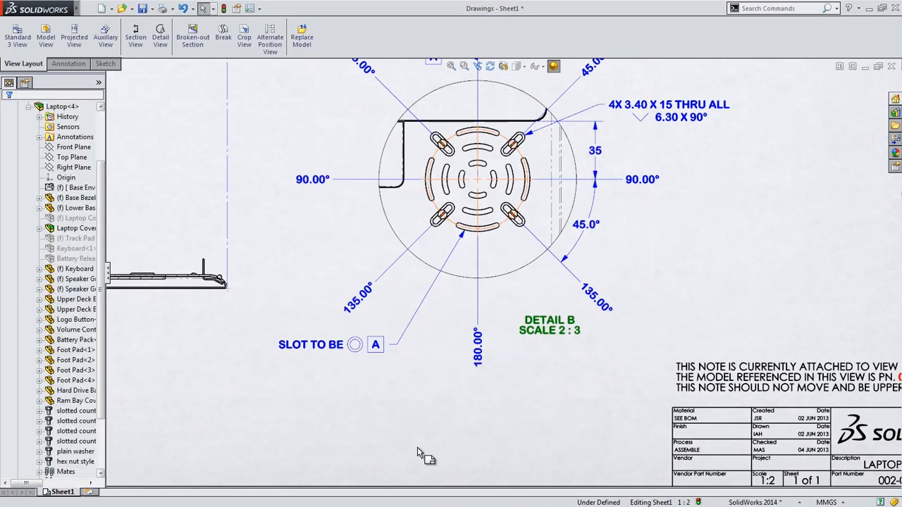
- Add a second sheet to the drawing
left_click(365, 349)
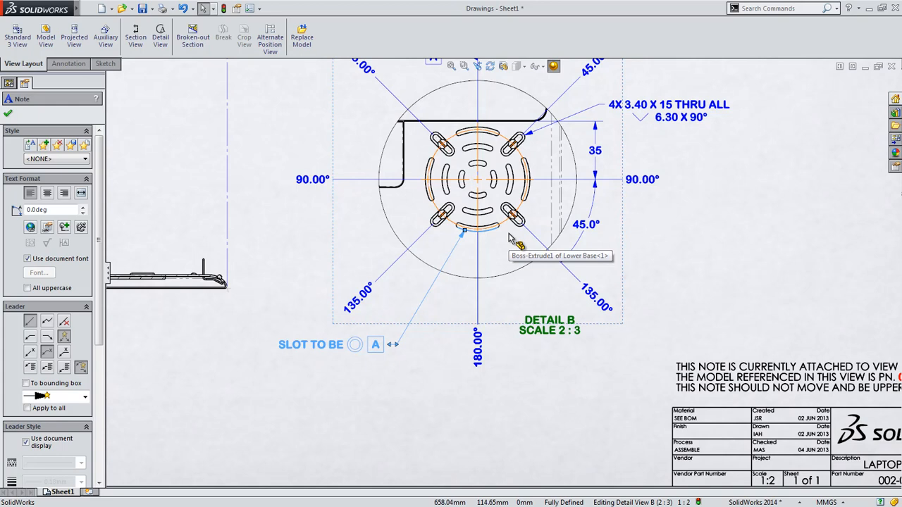
key("f")
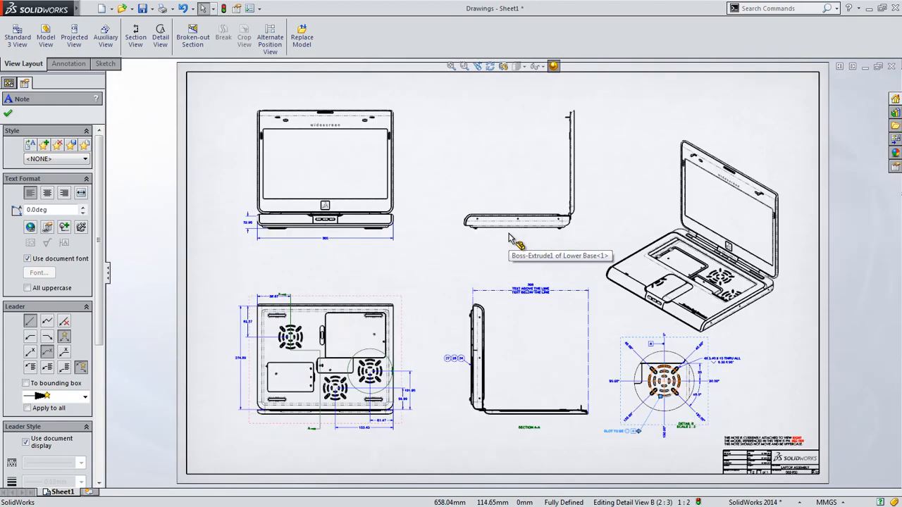
key("Escape")
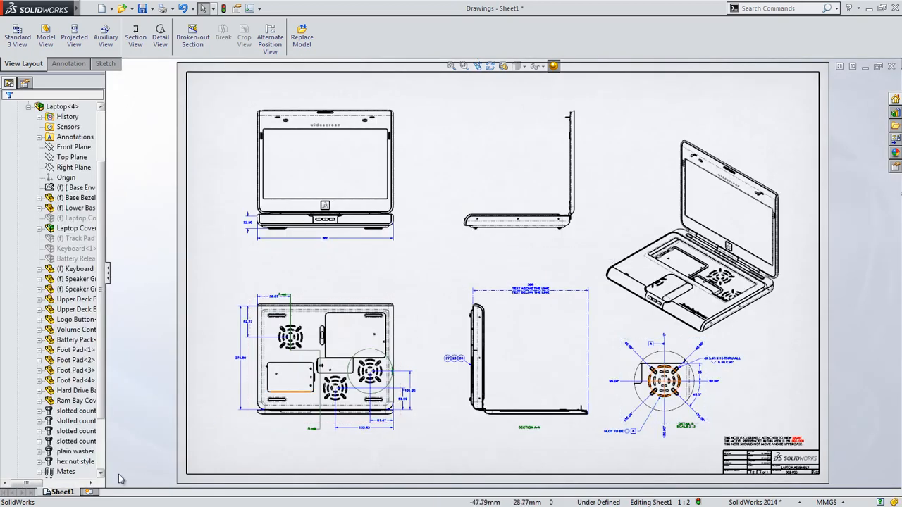
left_click(95, 492)
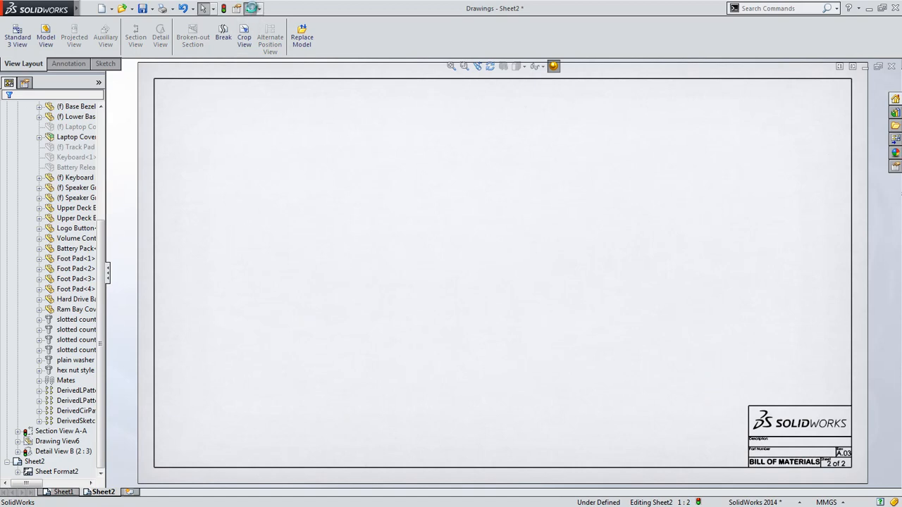
- Check the sheet format assigned to new drawing sheets in the document properties
left_click(251, 8)
left_click(325, 67)
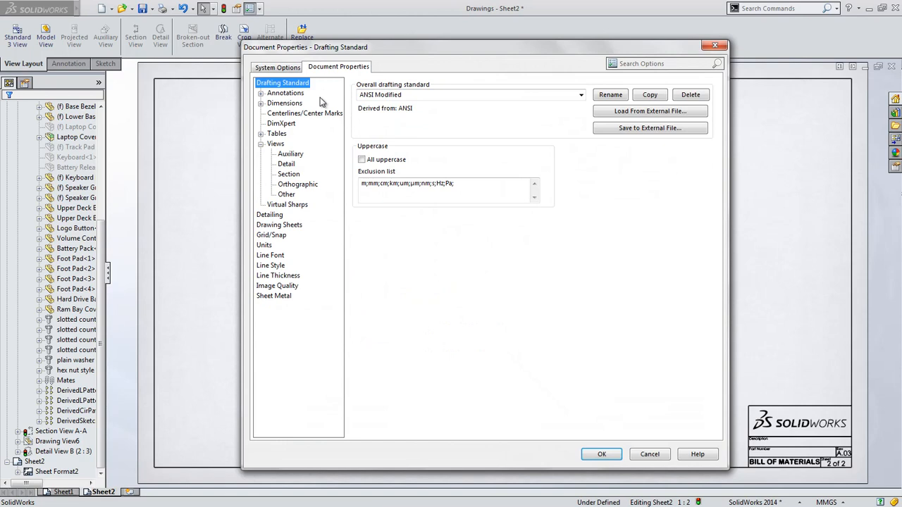
left_click(269, 225)
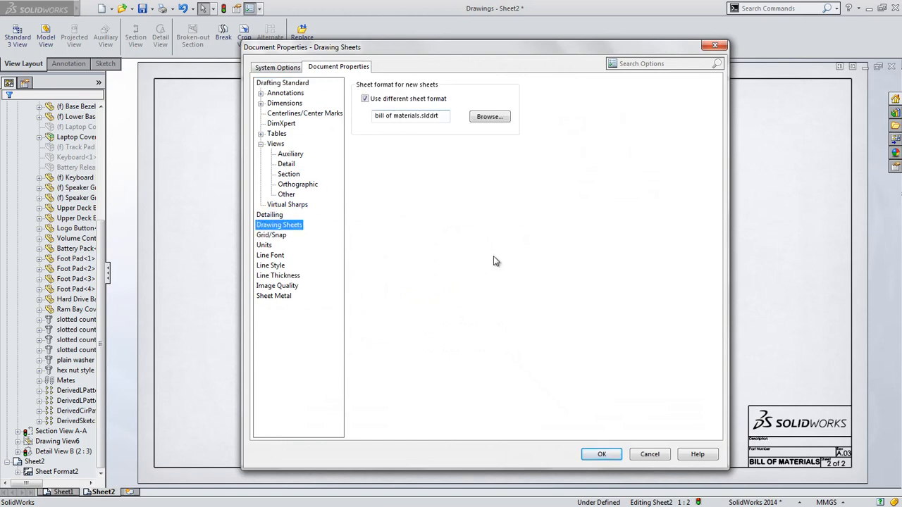
left_click(602, 455)
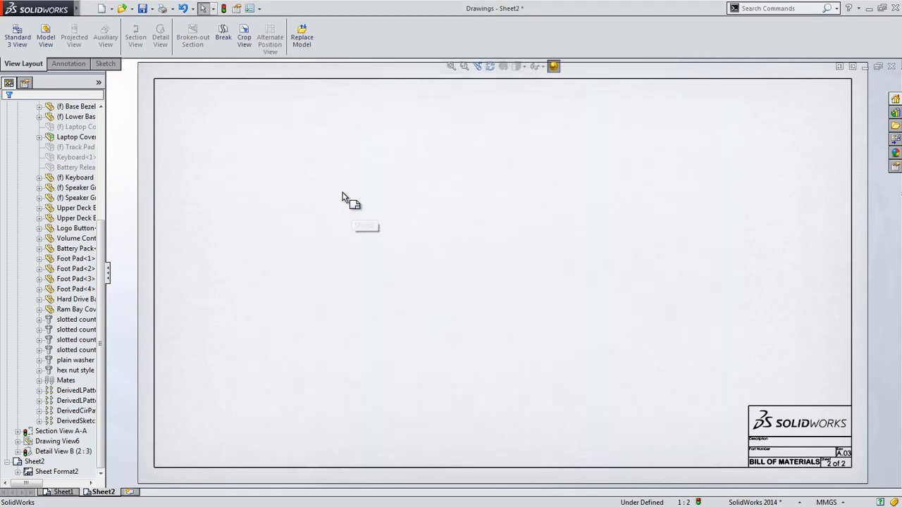
- Insert a parts-only bill of materials from the FRONT view on Sheet2, attached to the anchor point
left_click_drag(342, 196, 342, 196)
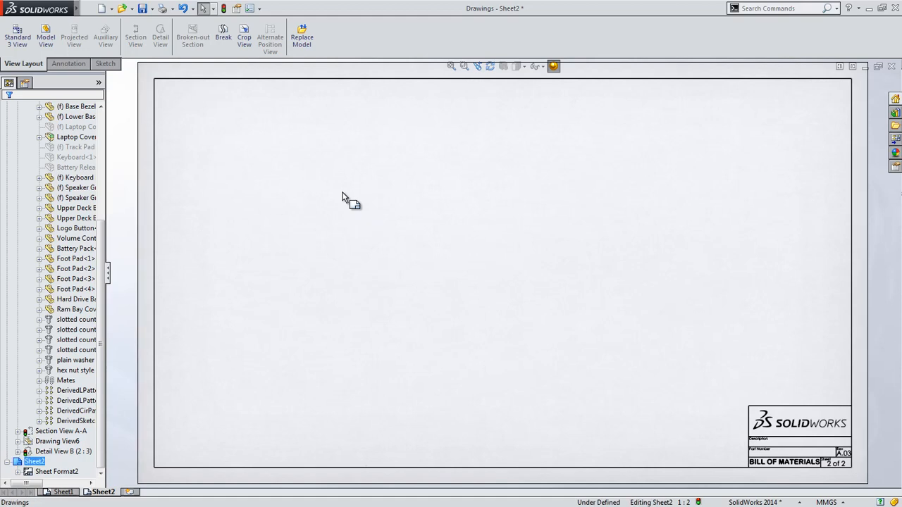
key("s")
left_click(446, 201)
left_click(451, 236)
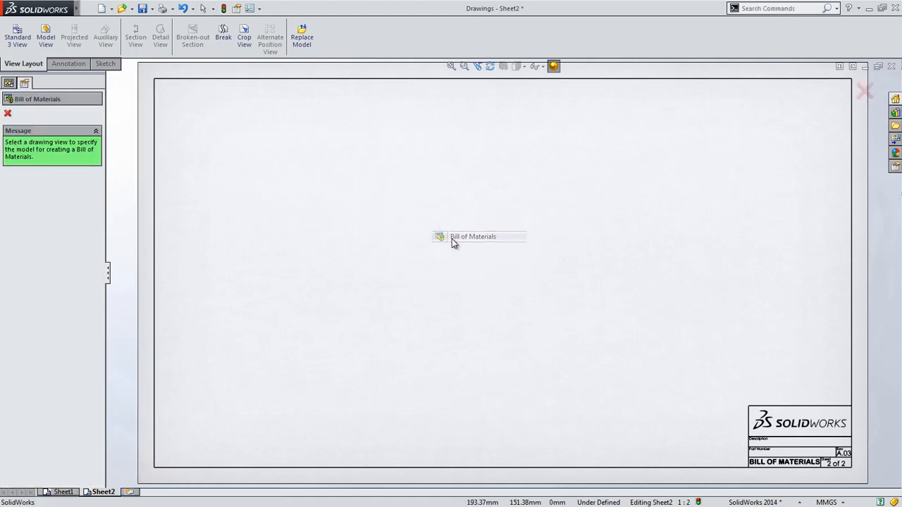
left_click(9, 111)
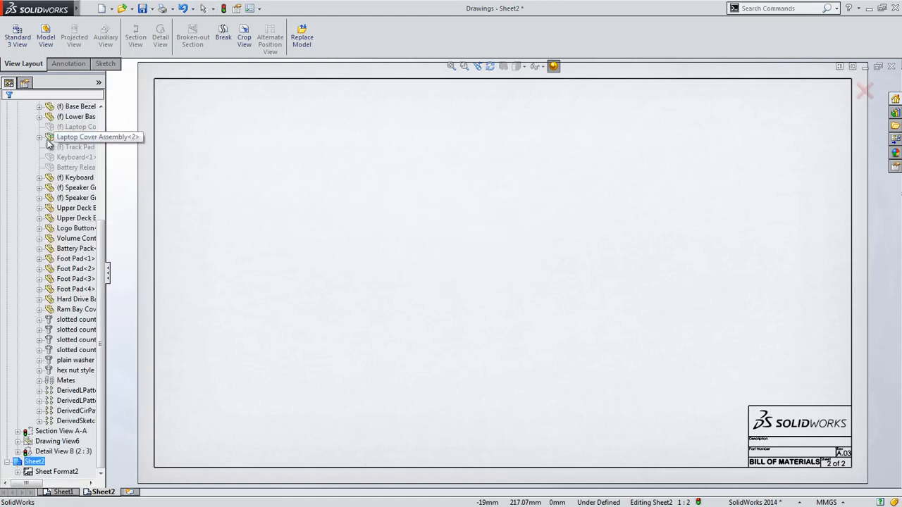
scroll(28, 127, "up", 5)
left_click(44, 147)
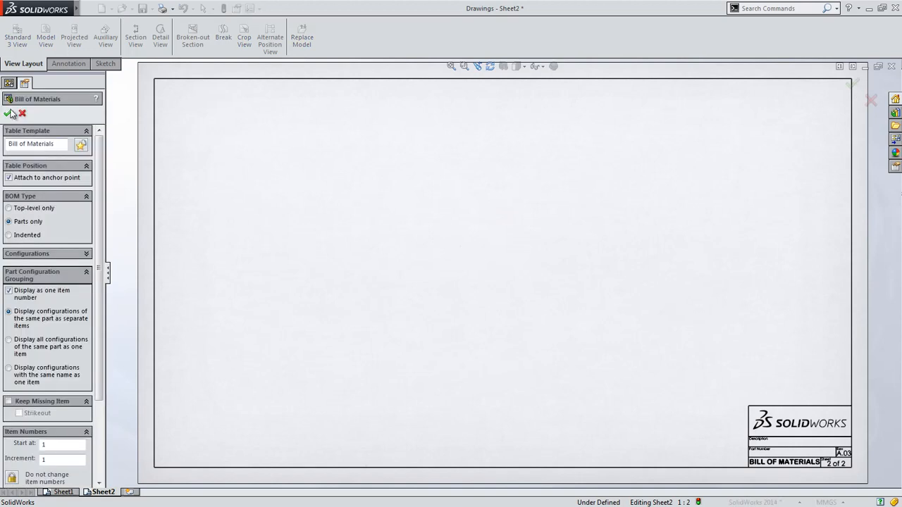
left_click(9, 114)
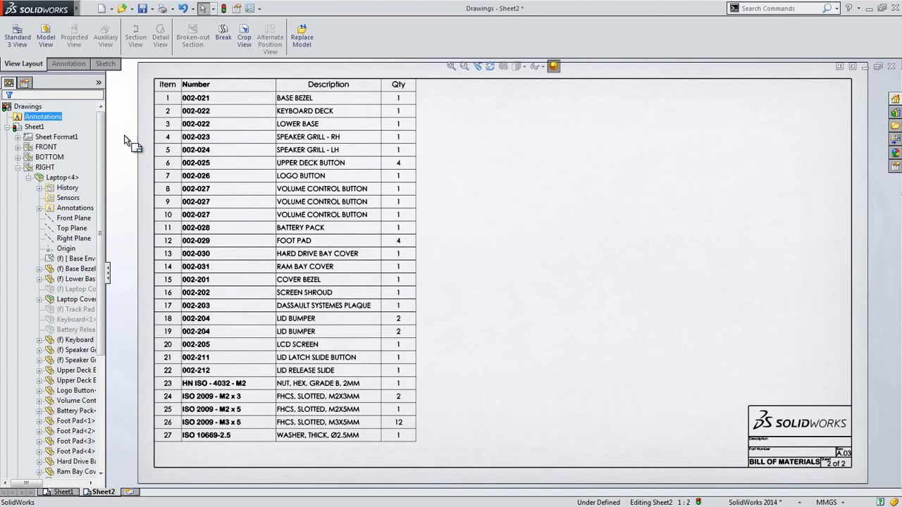
- Check the custom sort settings of the bill of materials, including the option to save the current sort settings
right_click(219, 331)
mouse_move(330, 255)
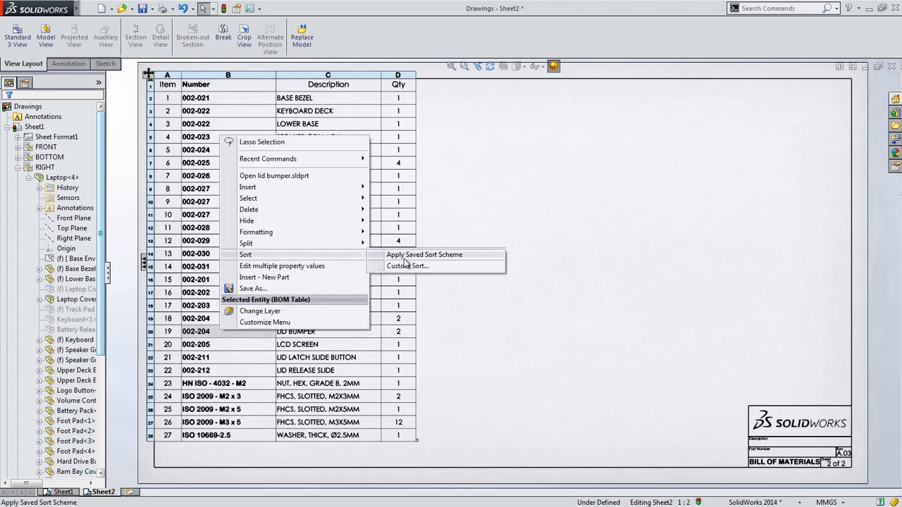
left_click(402, 266)
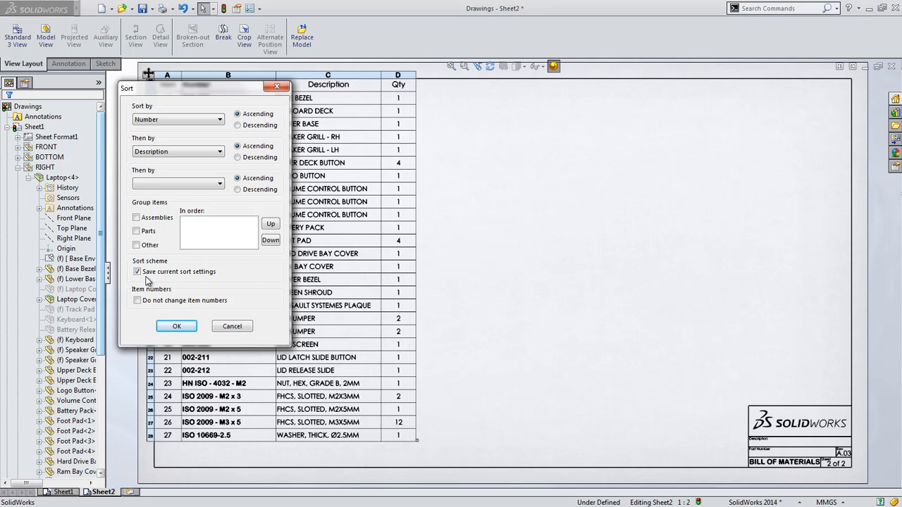
left_click(242, 328)
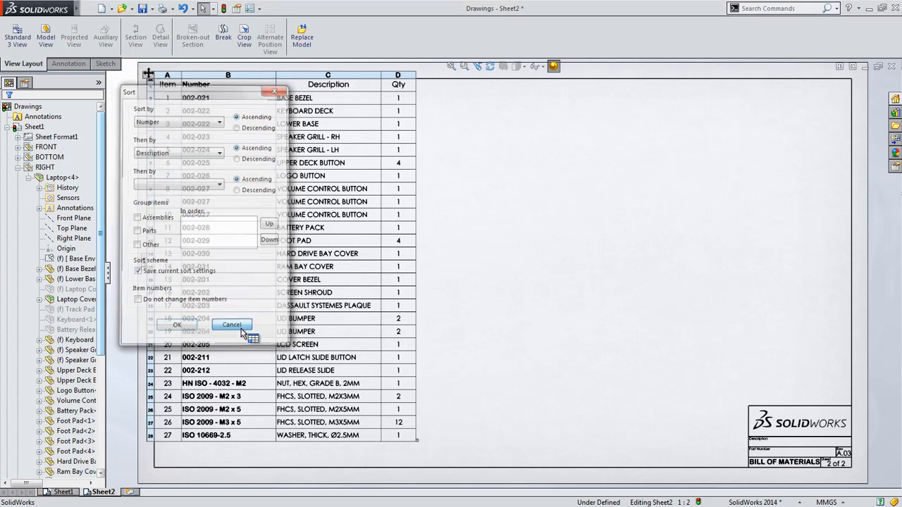
- Insert a column before Qty in the bill of materials and assign it the Toolbox property STANDARD
right_click(395, 74)
mouse_move(513, 122)
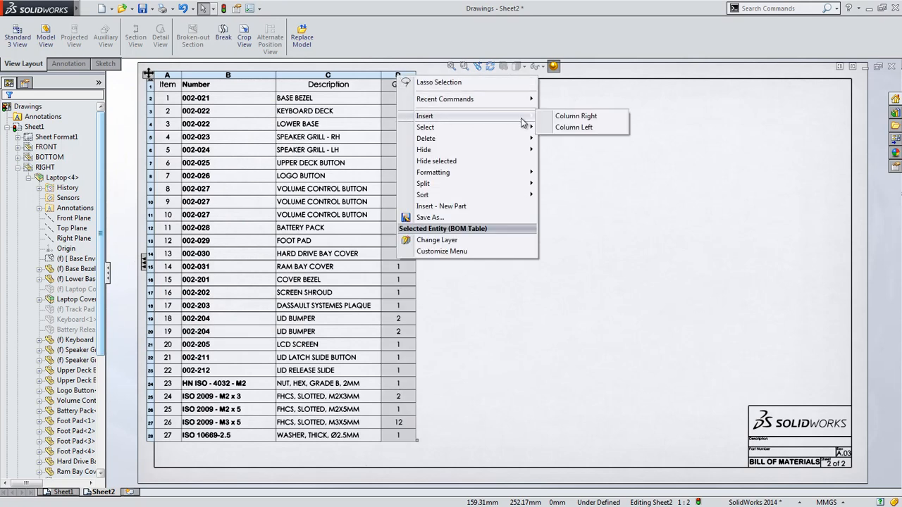
left_click(564, 128)
left_click_drag(416, 75, 484, 76)
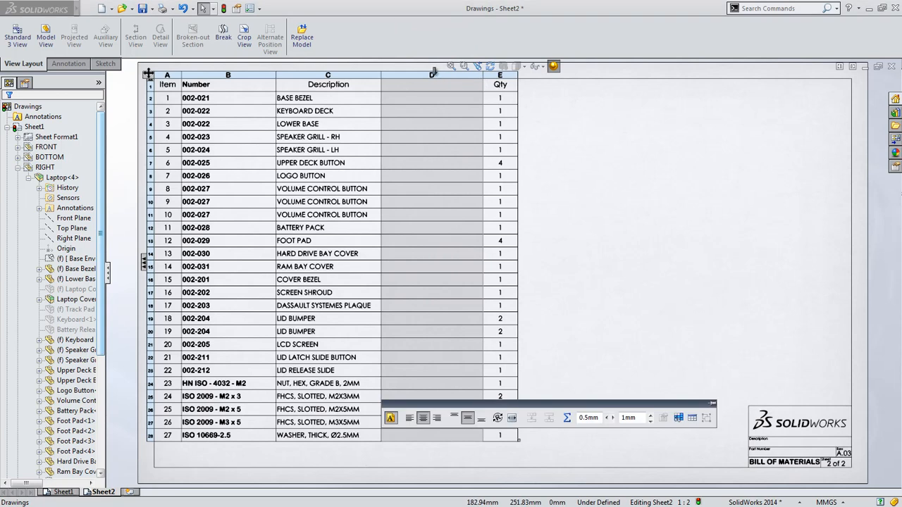
left_click(661, 62)
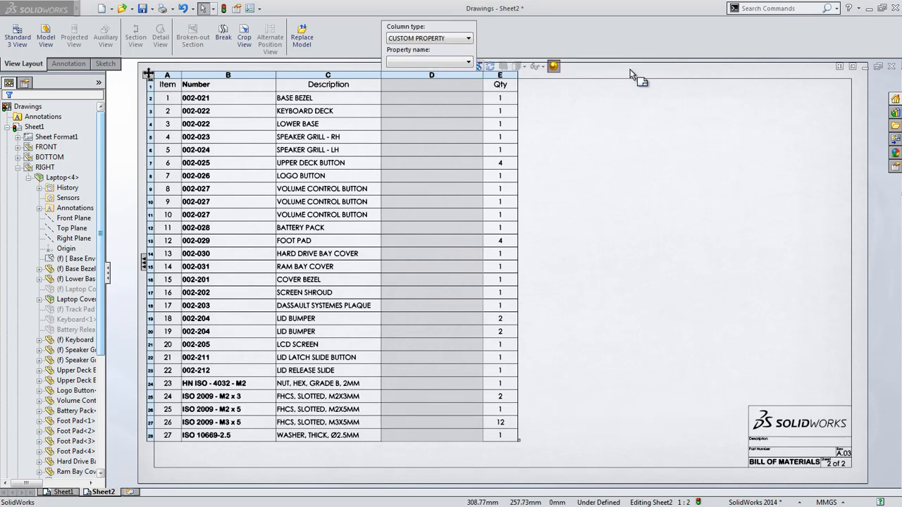
left_click(468, 38)
left_click(414, 93)
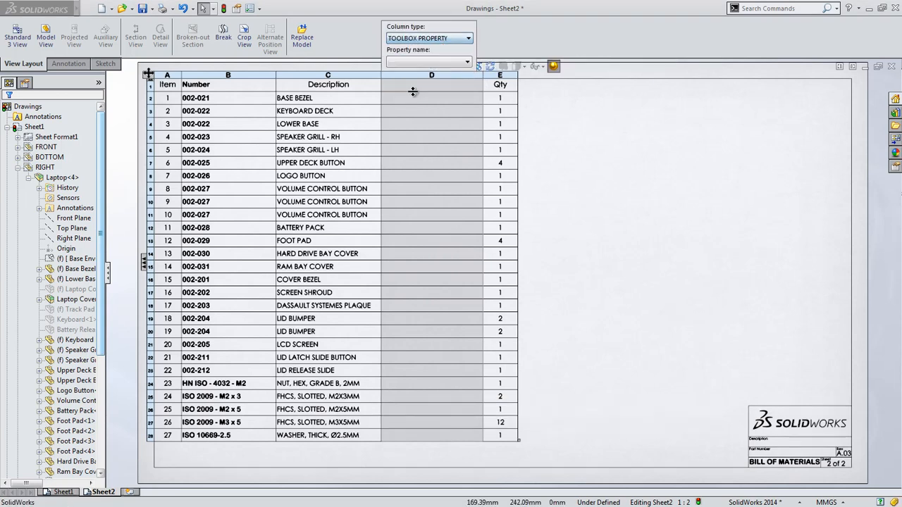
left_click(416, 87)
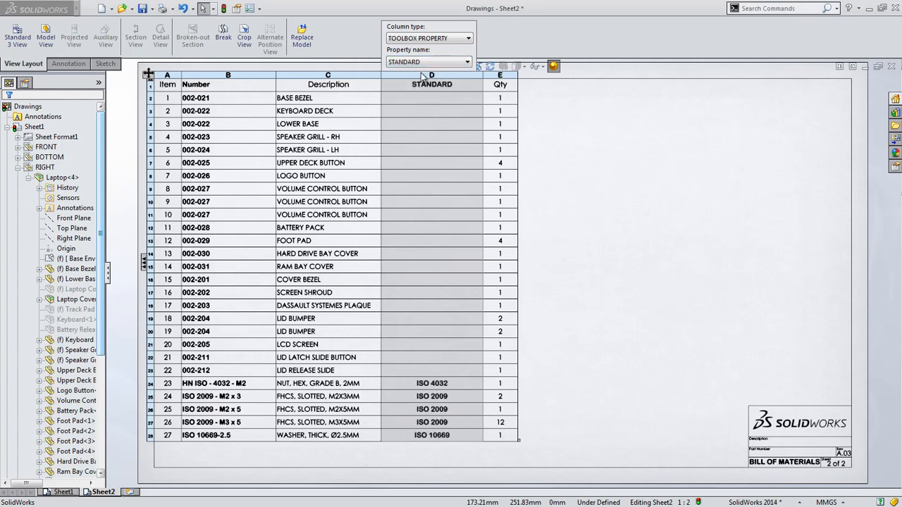
- Change the new column's Toolbox property to SPECIFICATION and narrow the column to fit its heading
left_click(426, 66)
left_click(421, 79)
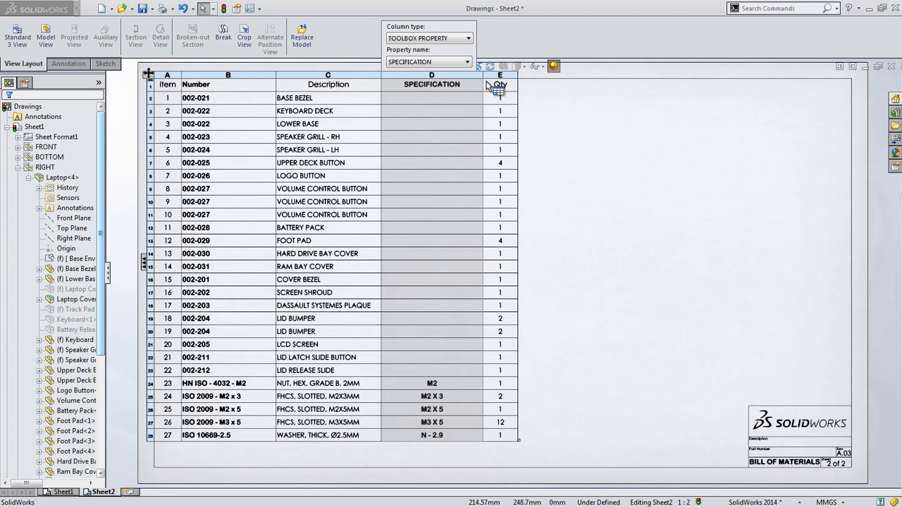
left_click_drag(483, 76, 447, 78)
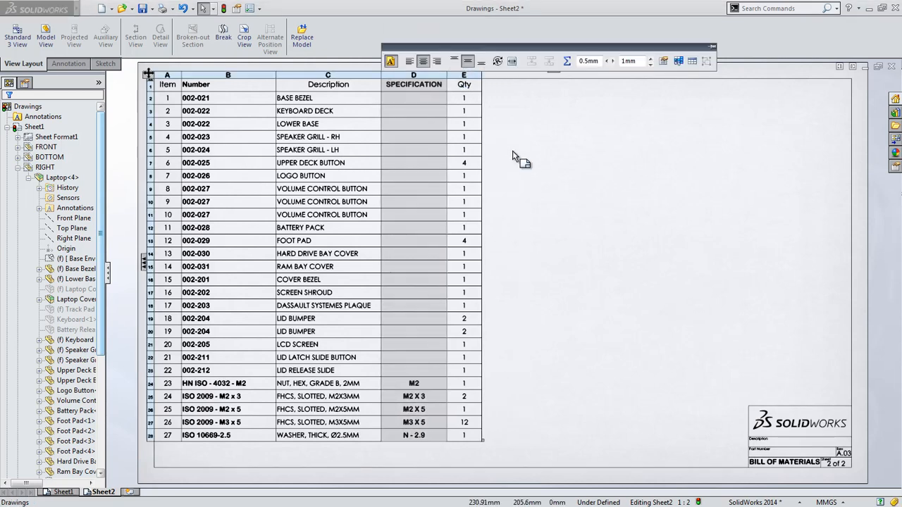
left_click(516, 159)
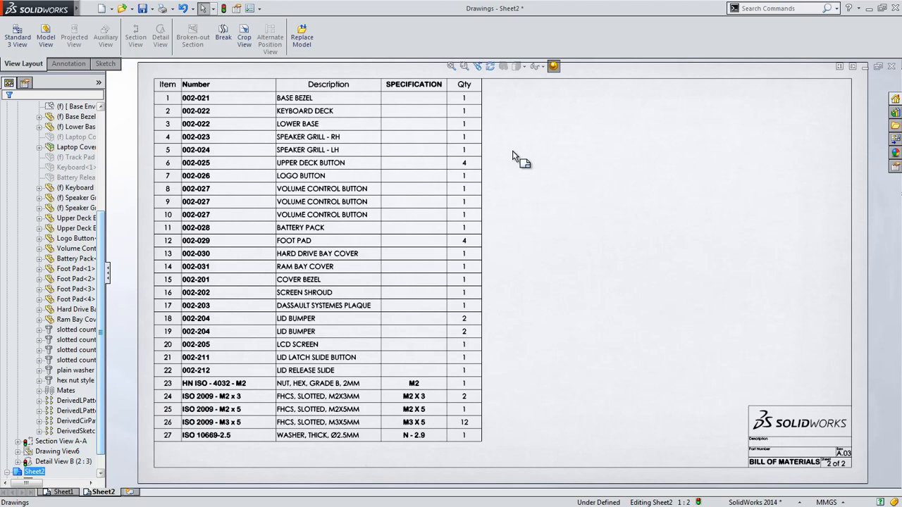
- Apply a continuous horizontal auto split to the bill of materials with a maximum of 29 rows and horizontal alignment
left_click(421, 178)
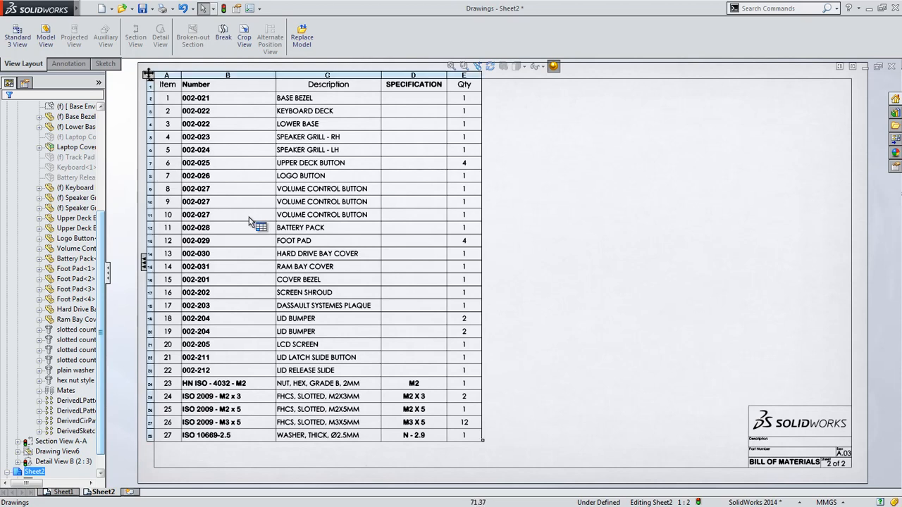
right_click(248, 216)
mouse_move(342, 326)
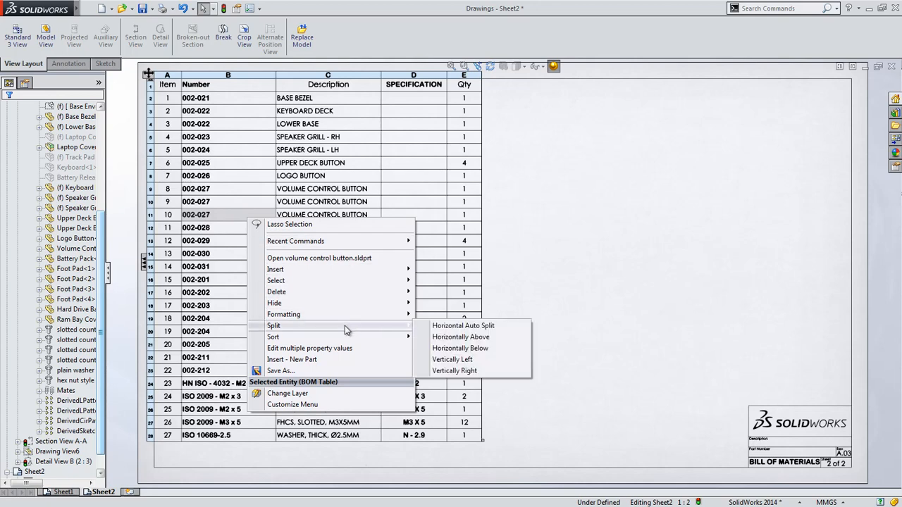
left_click(461, 327)
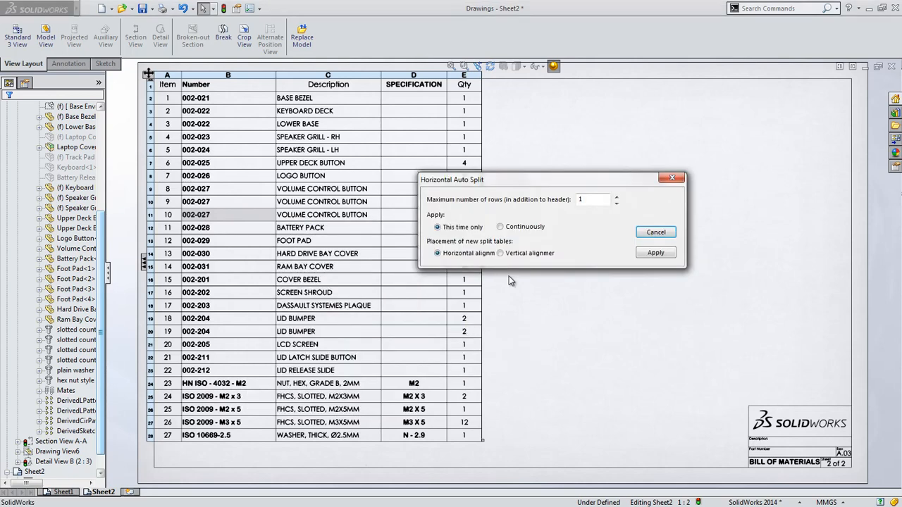
double_click(588, 200)
type("29")
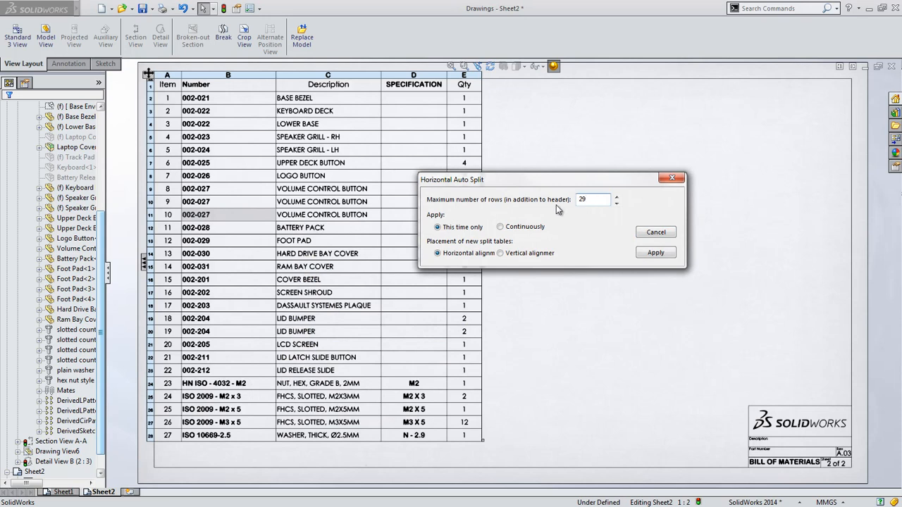
left_click(500, 227)
left_click(662, 256)
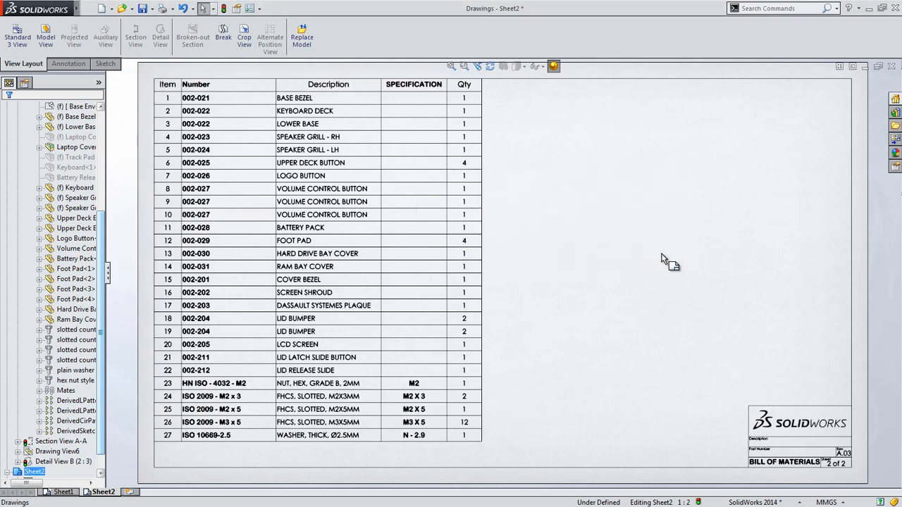
- Show the hidden Track Pad Assembly, Keyboard and Battery Release Slide in the Laptop assembly, and return to the drawing
key("ctrl+Tab")
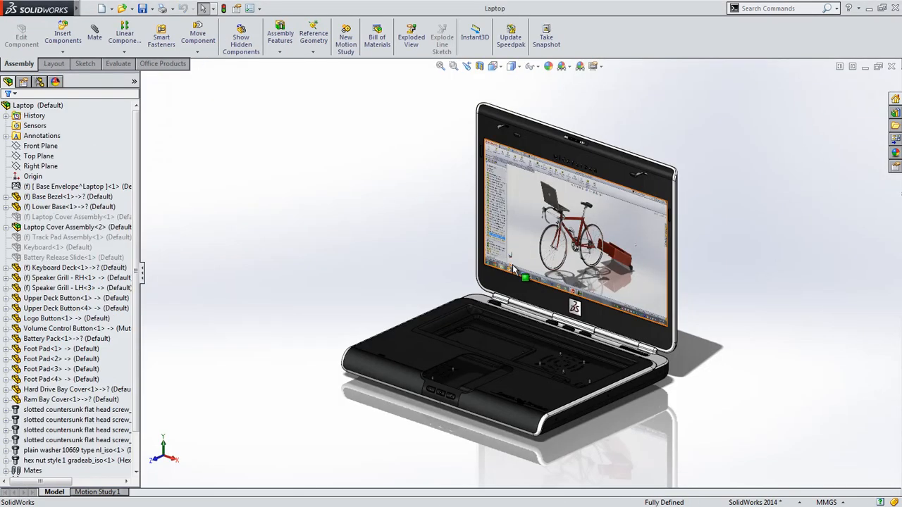
left_click(67, 258)
left_click(56, 247, "ctrl")
left_click(67, 236, "ctrl")
left_click(121, 209)
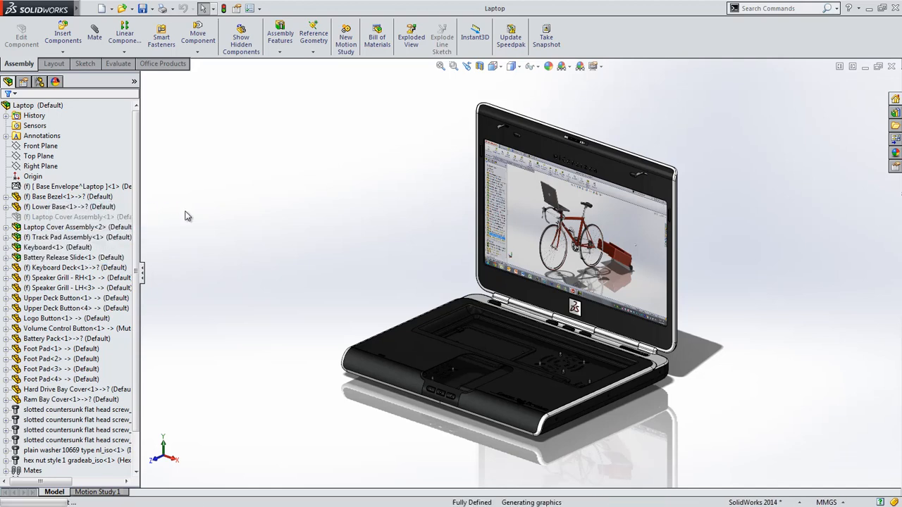
key("ctrl+Tab")
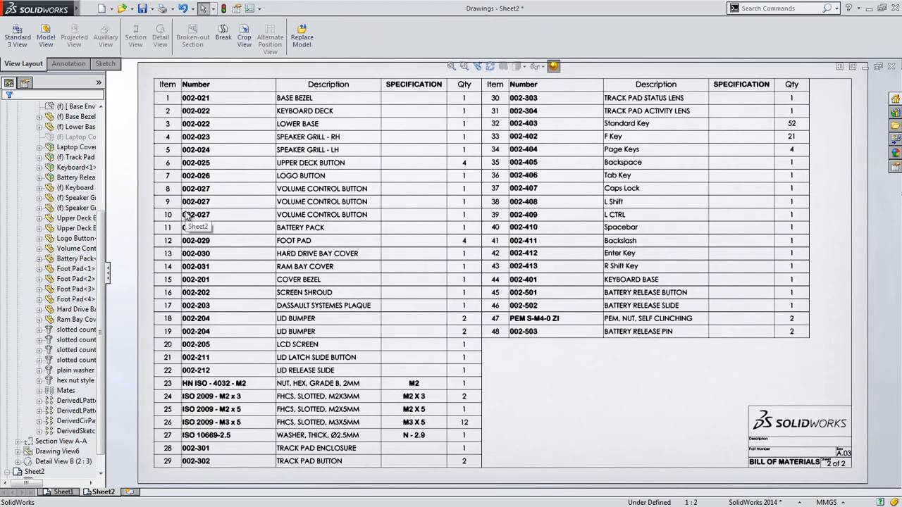
- Apply the saved sort scheme to the split bill of materials
right_click(311, 168)
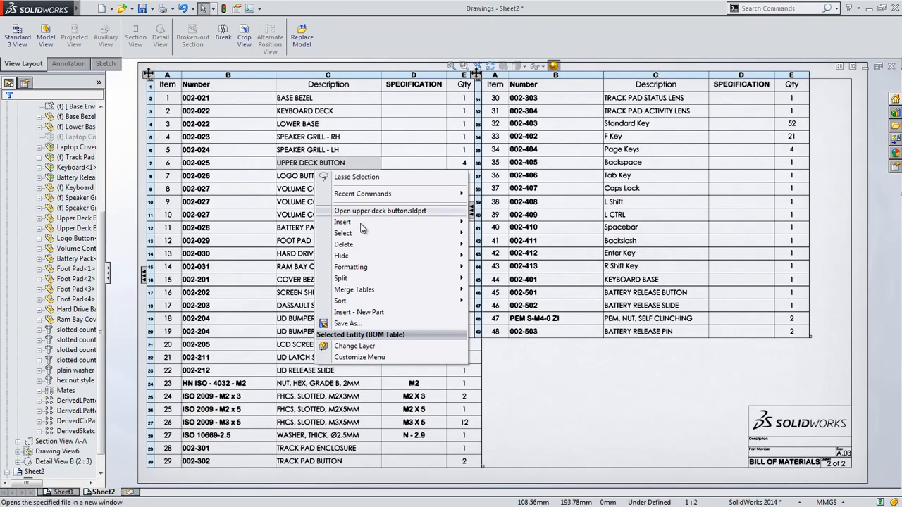
mouse_move(345, 301)
left_click(495, 304)
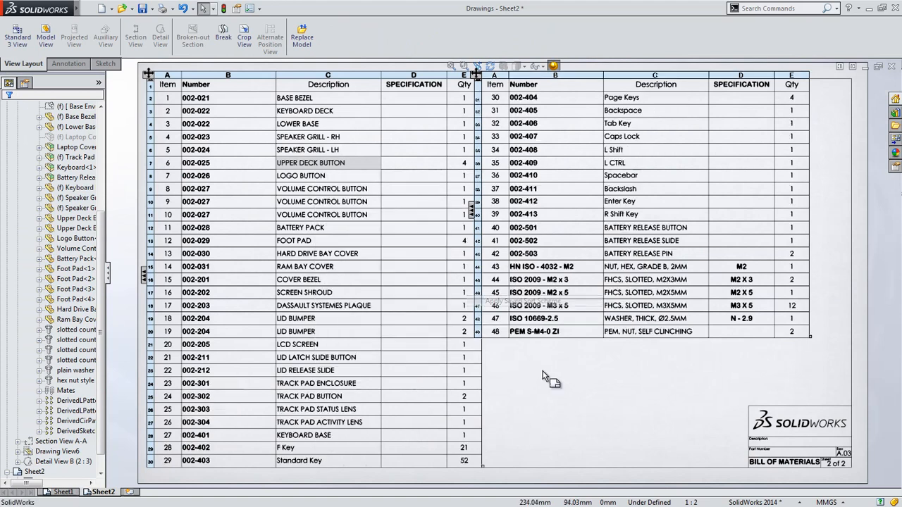